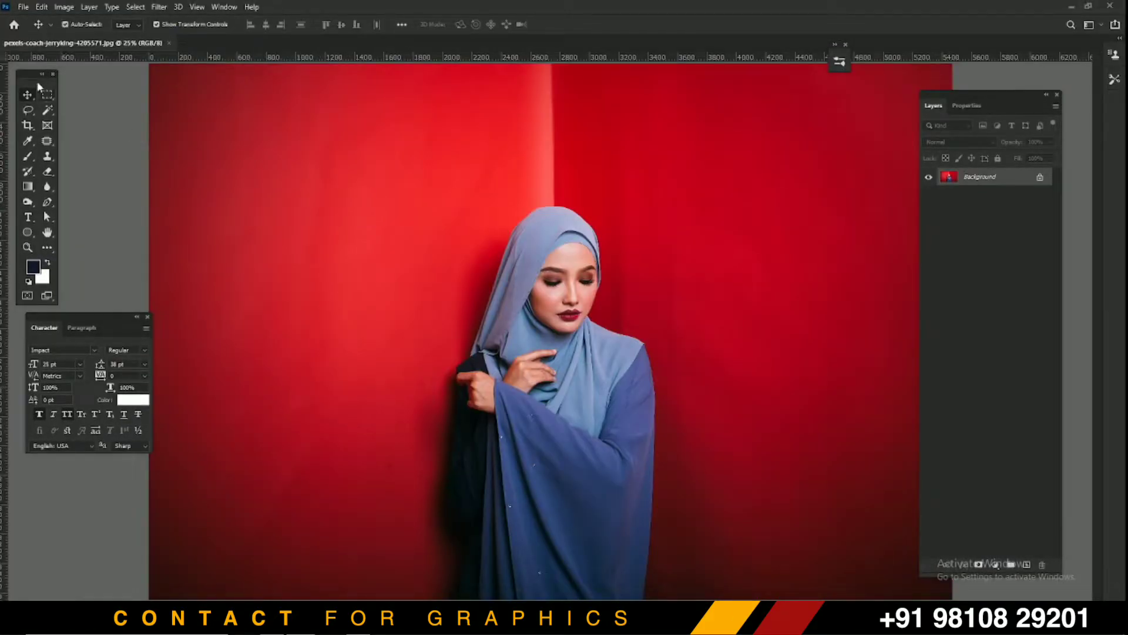
Save the photo as a JPEG named 'Anything perspective' on Local Disk (E:).
click(22, 7)
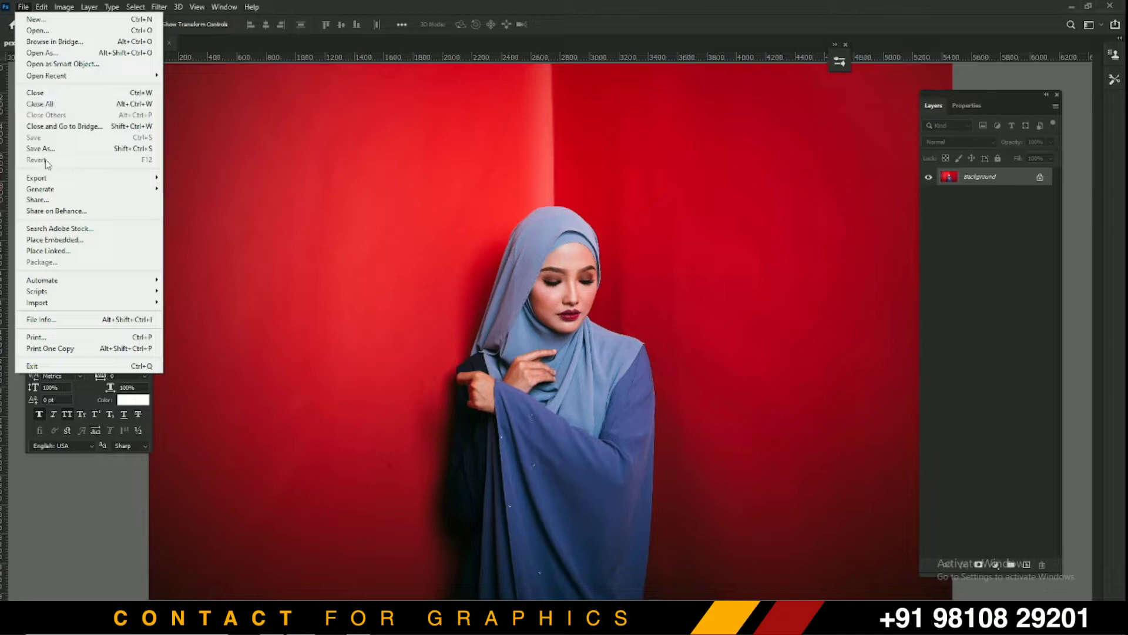
click(46, 149)
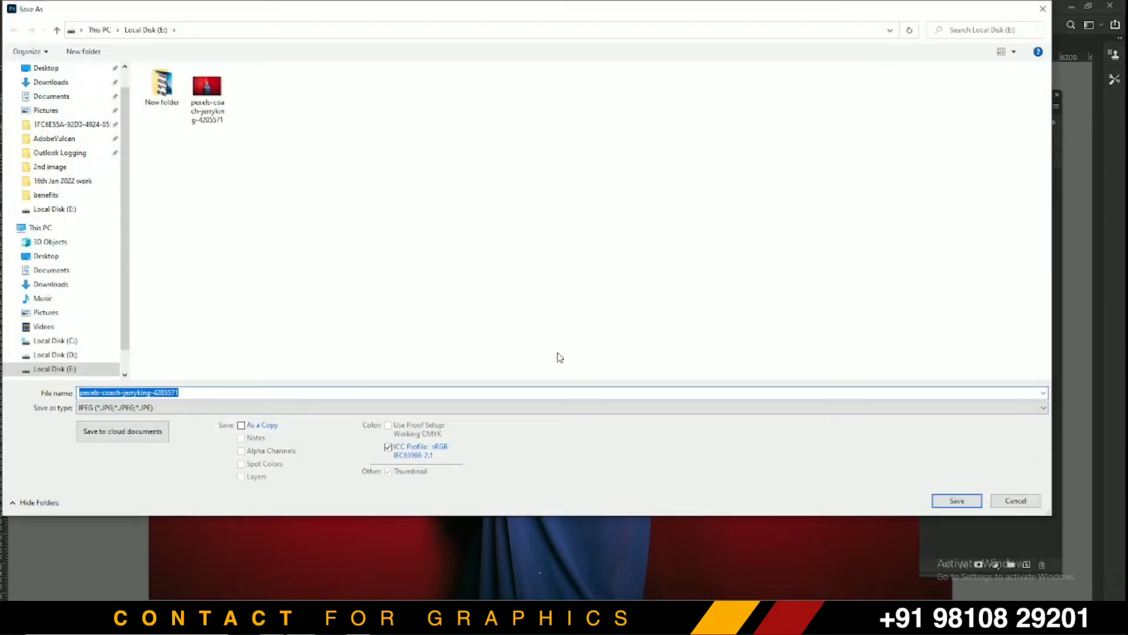
key(BackSpace)
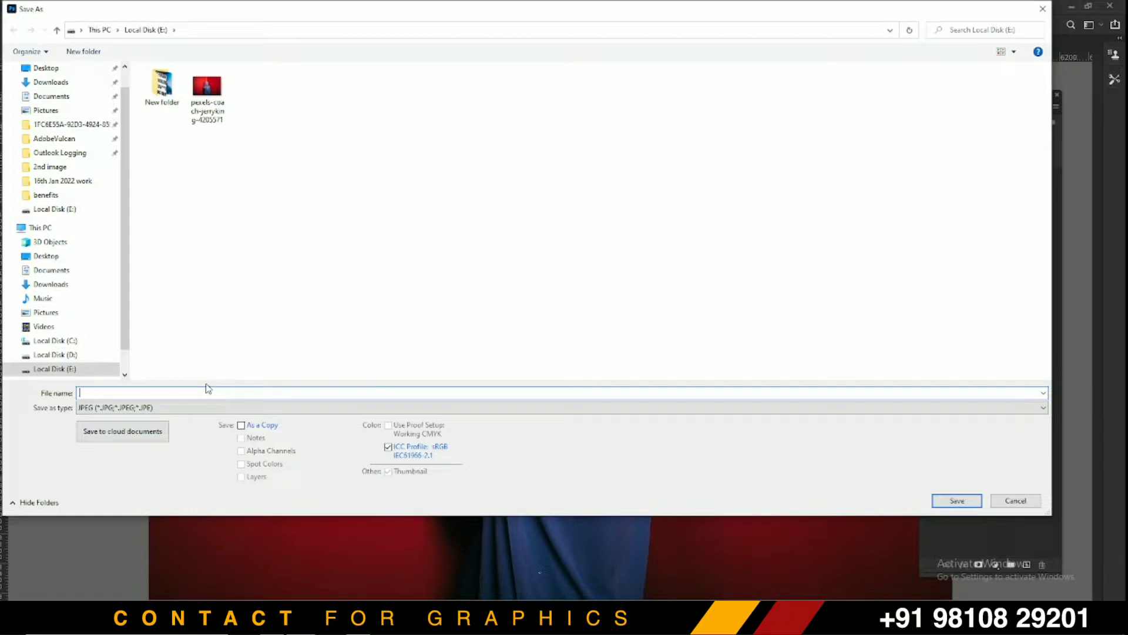
text(Anything perspective)
key(Return)
key(Return)
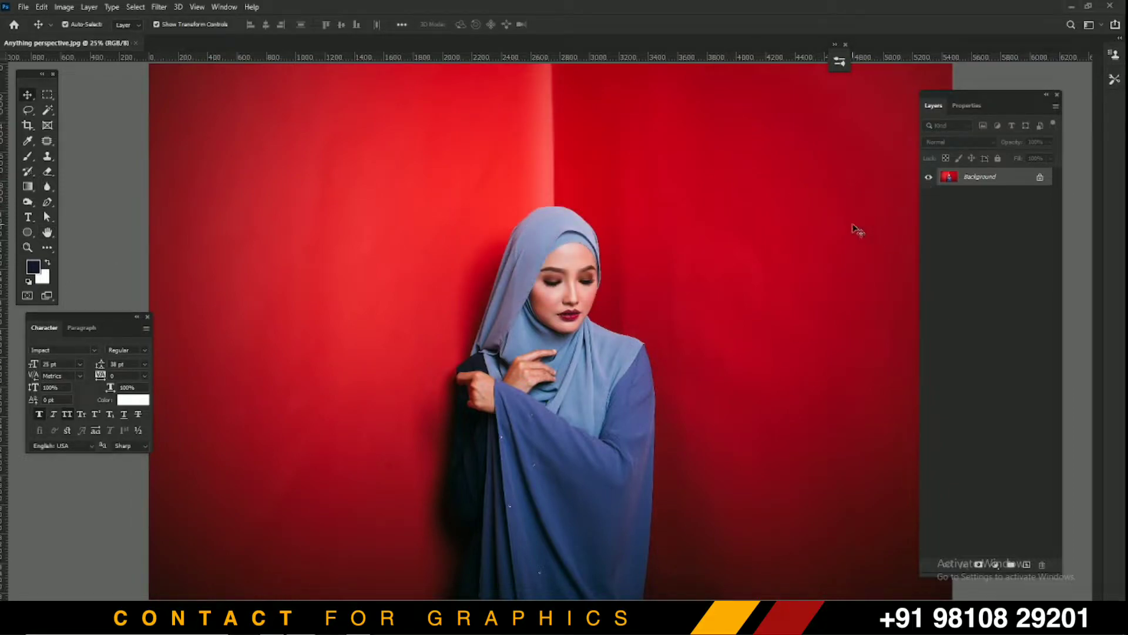
Add a placeholder text layer on the red wall and scale it up to headline size.
key(ctrl+minus)
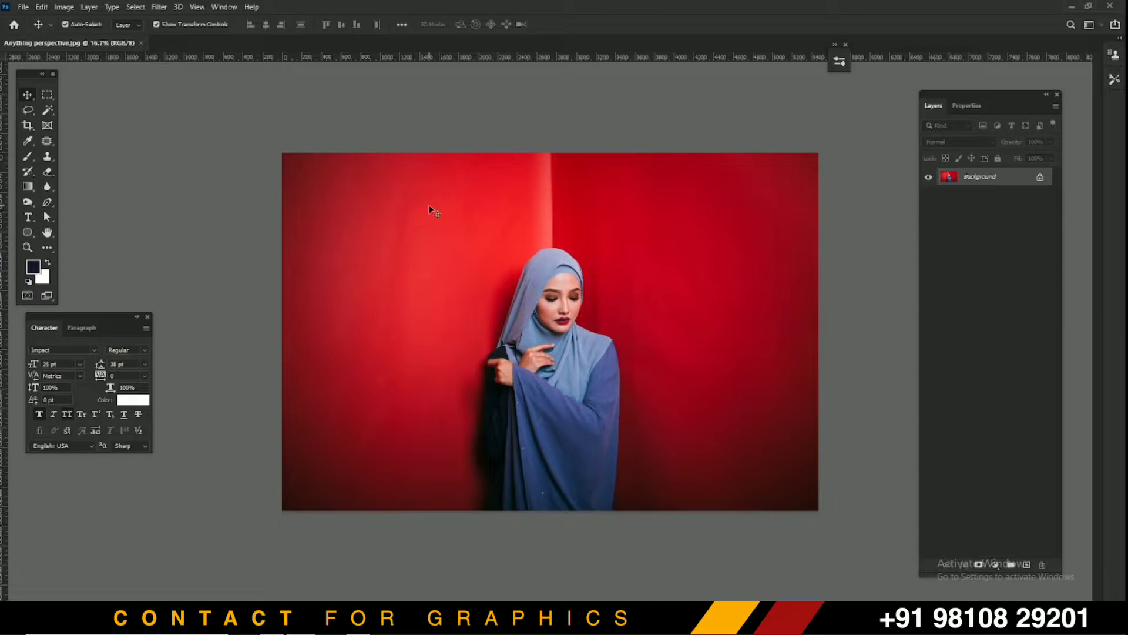
click(28, 219)
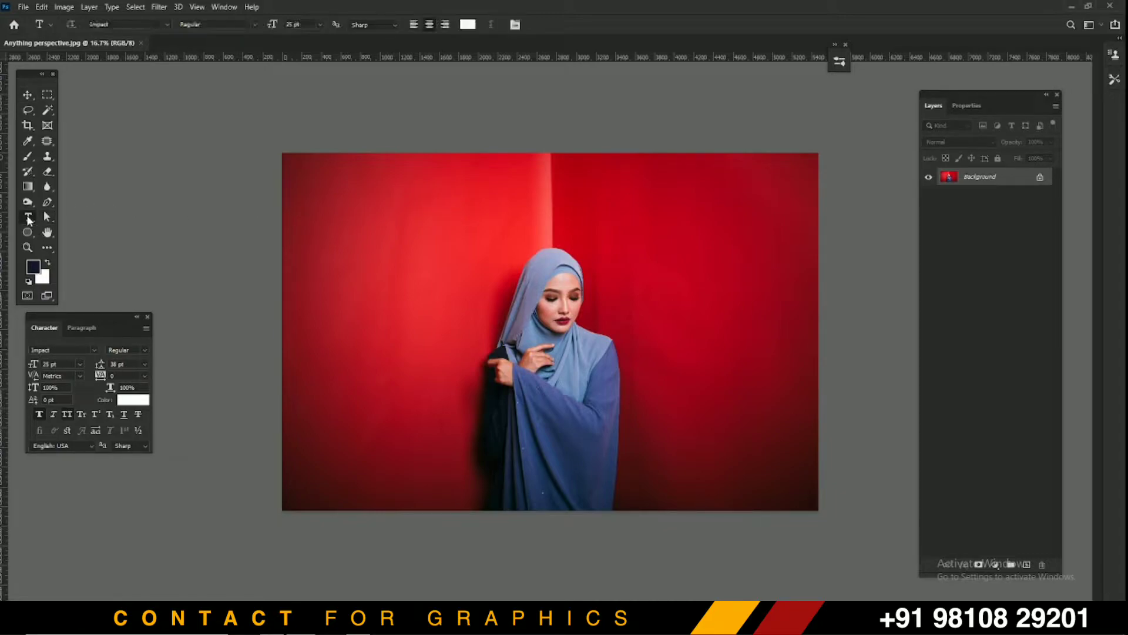
click(388, 226)
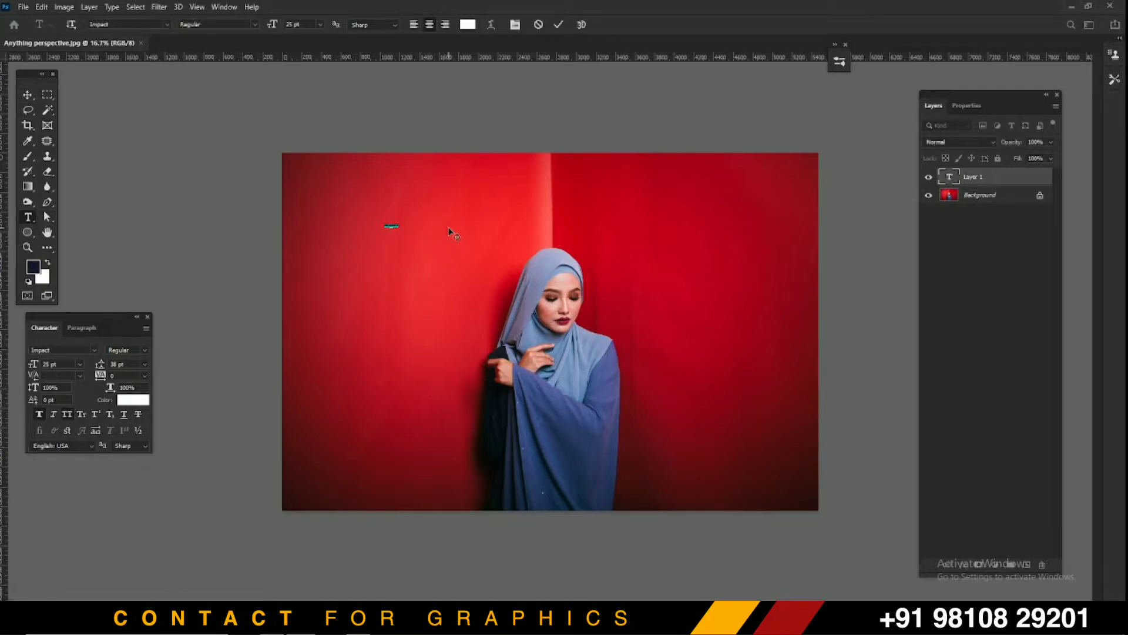
text(A)
key(BackSpace)
click(25, 94)
key(ctrl+t)
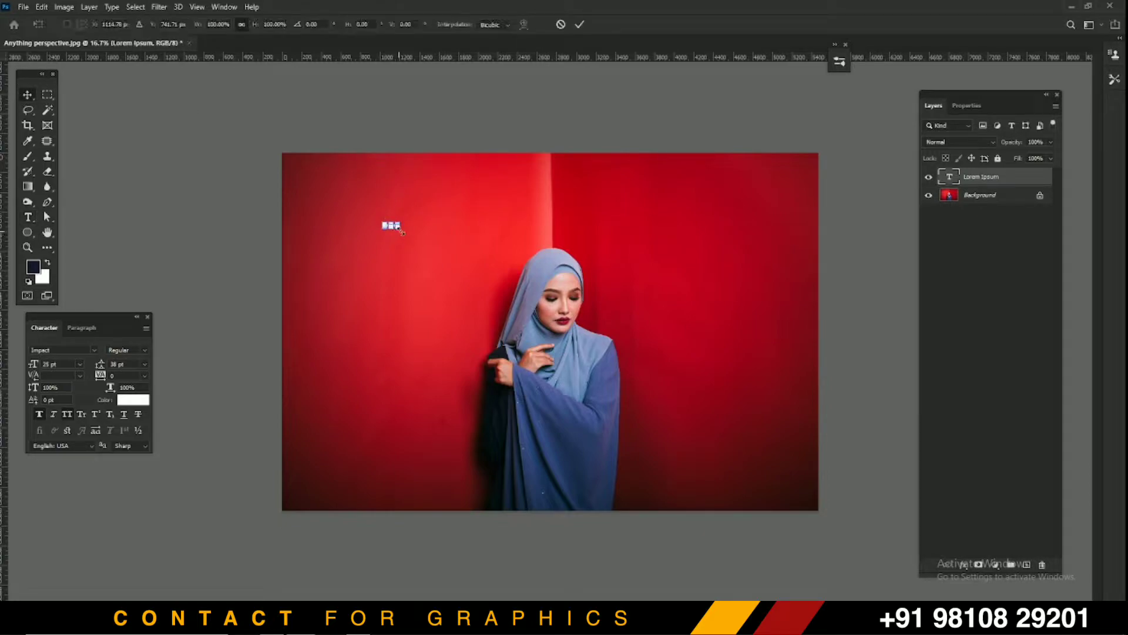
mouse_move(401, 229)
mouse_down()
mouse_move(677, 344)
mouse_move(727, 348)
mouse_up()
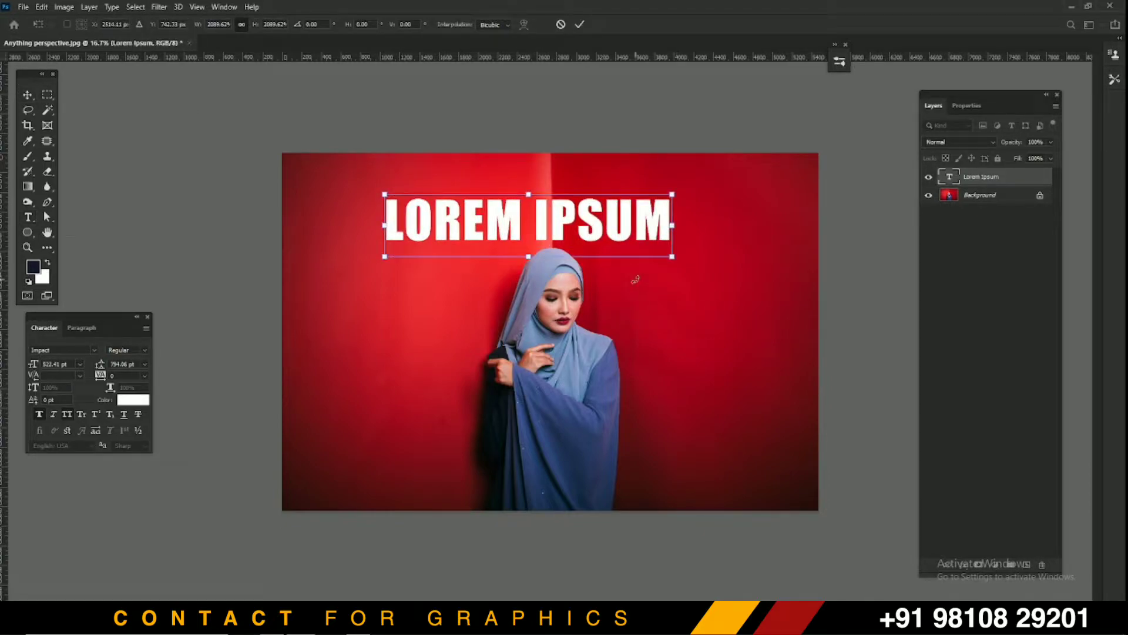
drag(555, 241, 476, 246)
key(Return)
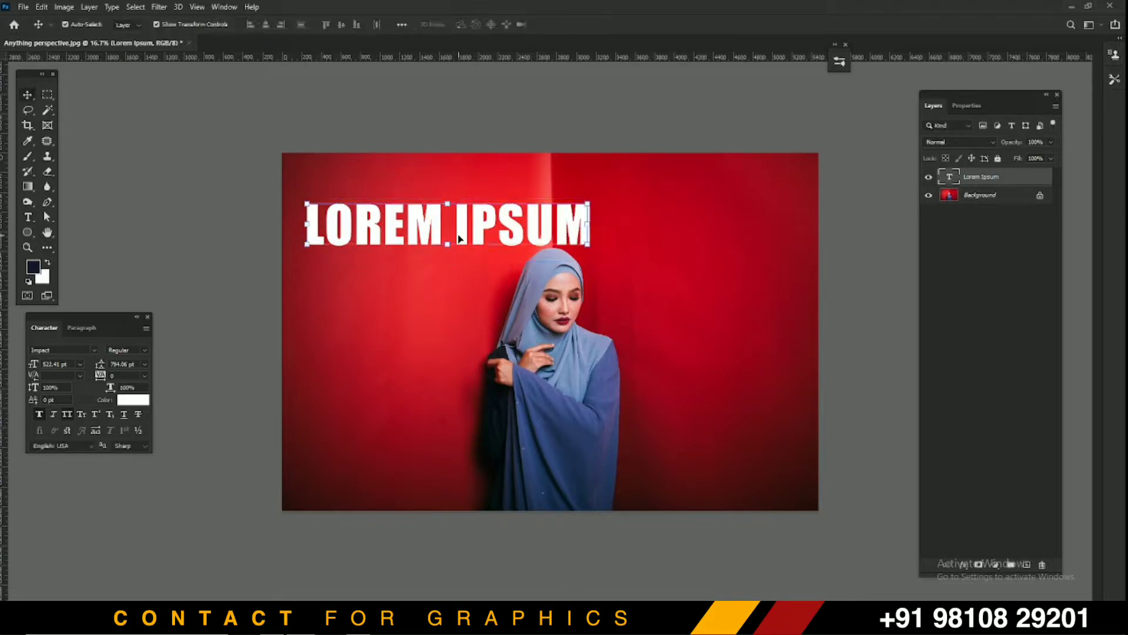
Replace the placeholder with 'PHOTOSHOP' and 'TUTORIAL' on two lines and commit it.
click(426, 225)
key(ctrl+a)
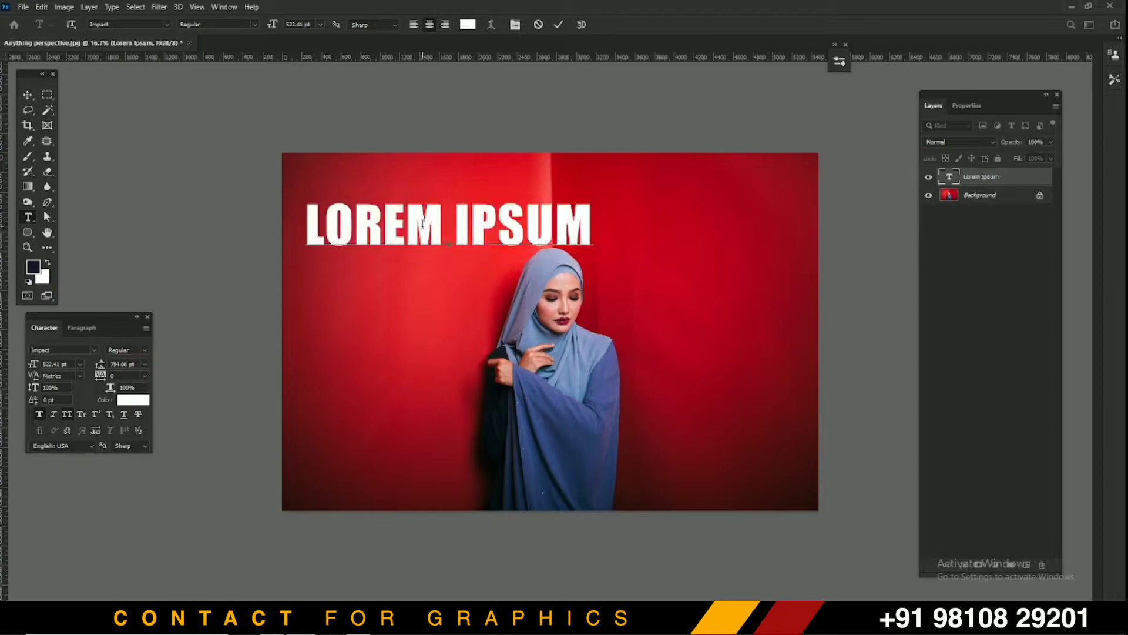
text(A)
key(BackSpace)
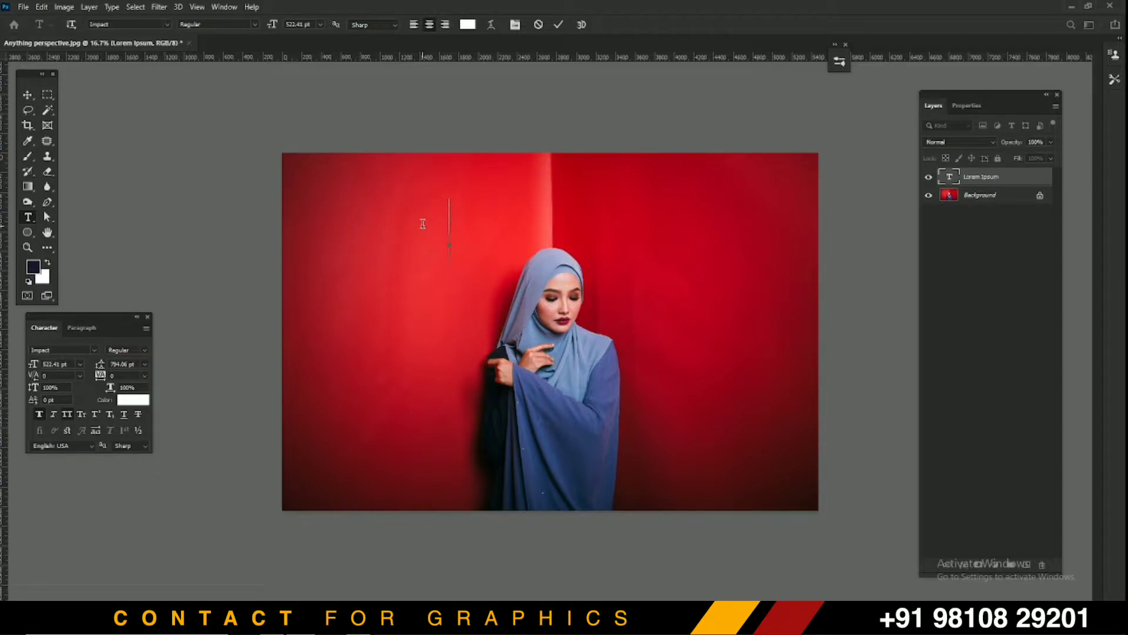
text(PHO)
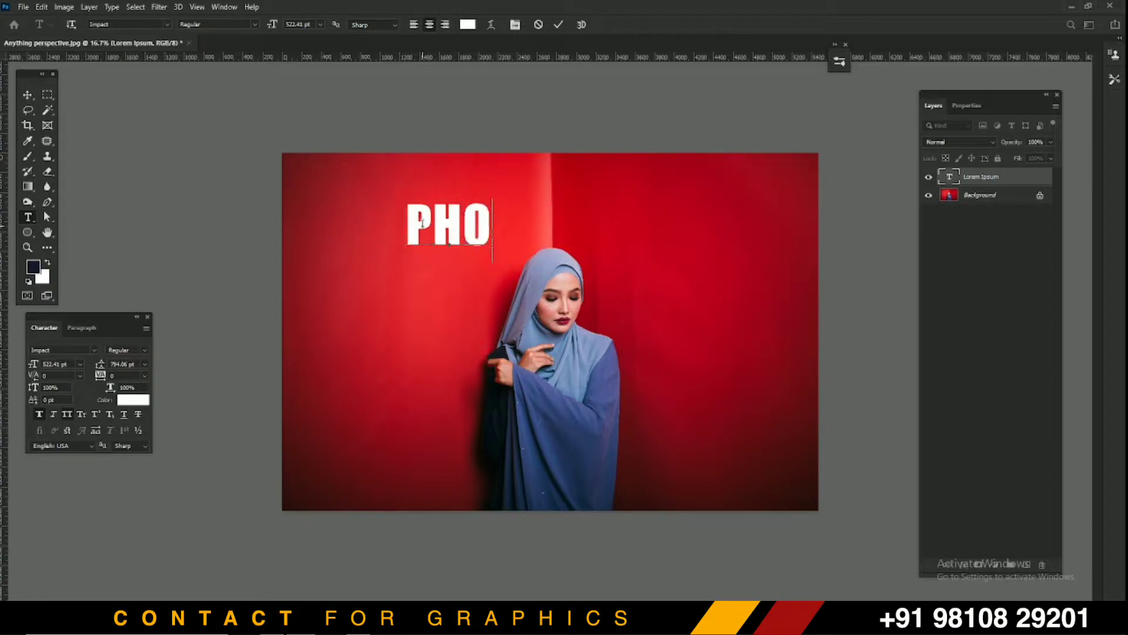
text(TOSH)
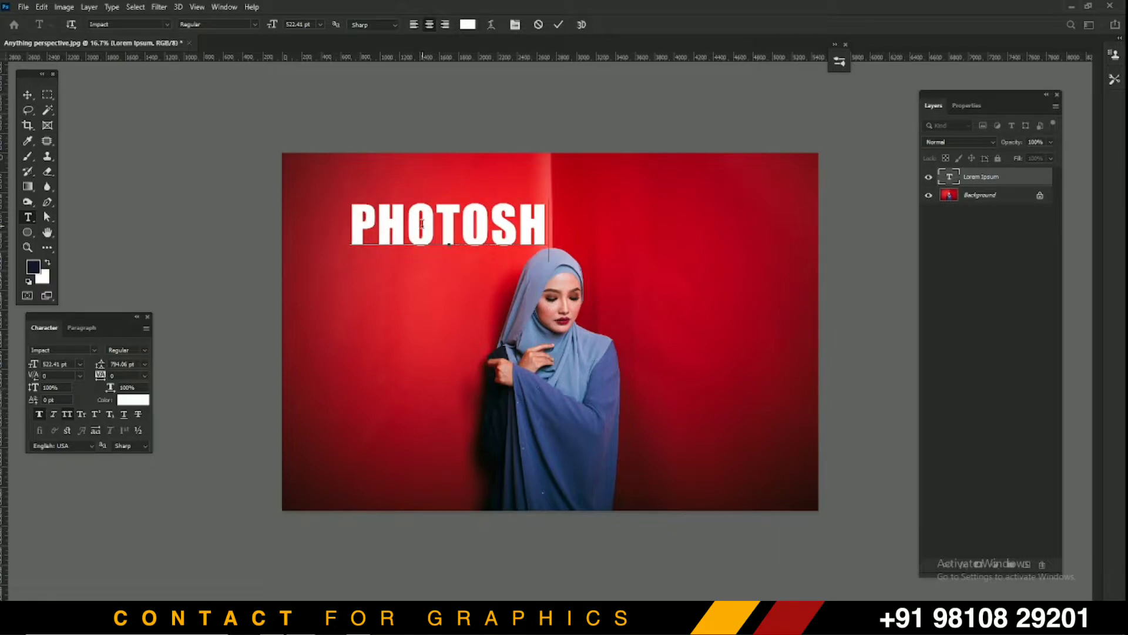
text(OP)
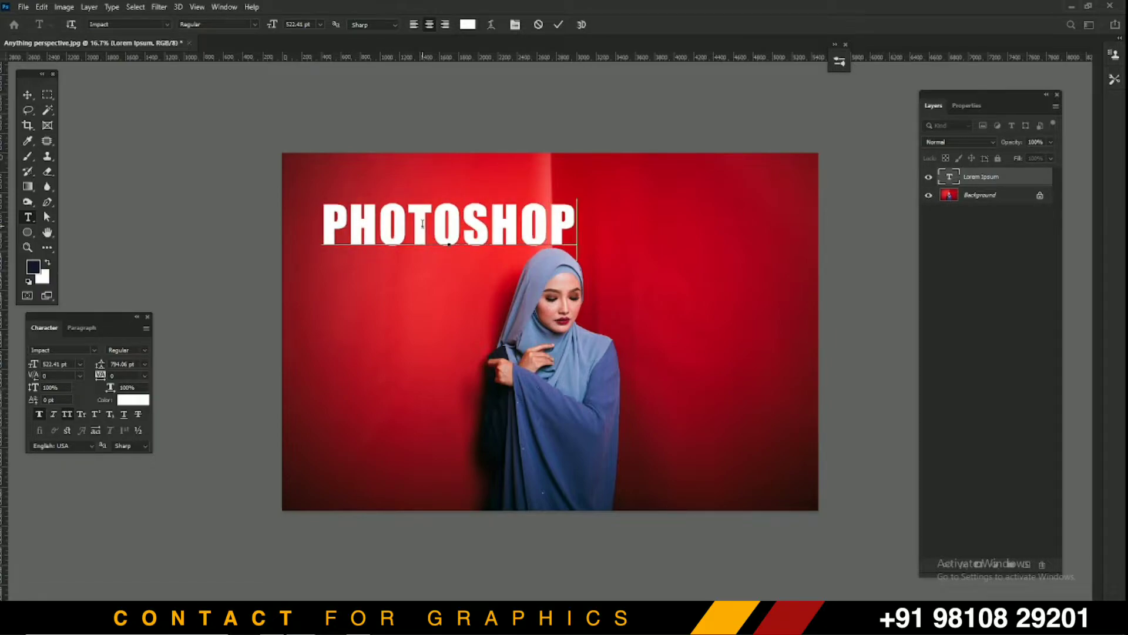
key(Return)
text(TUTO)
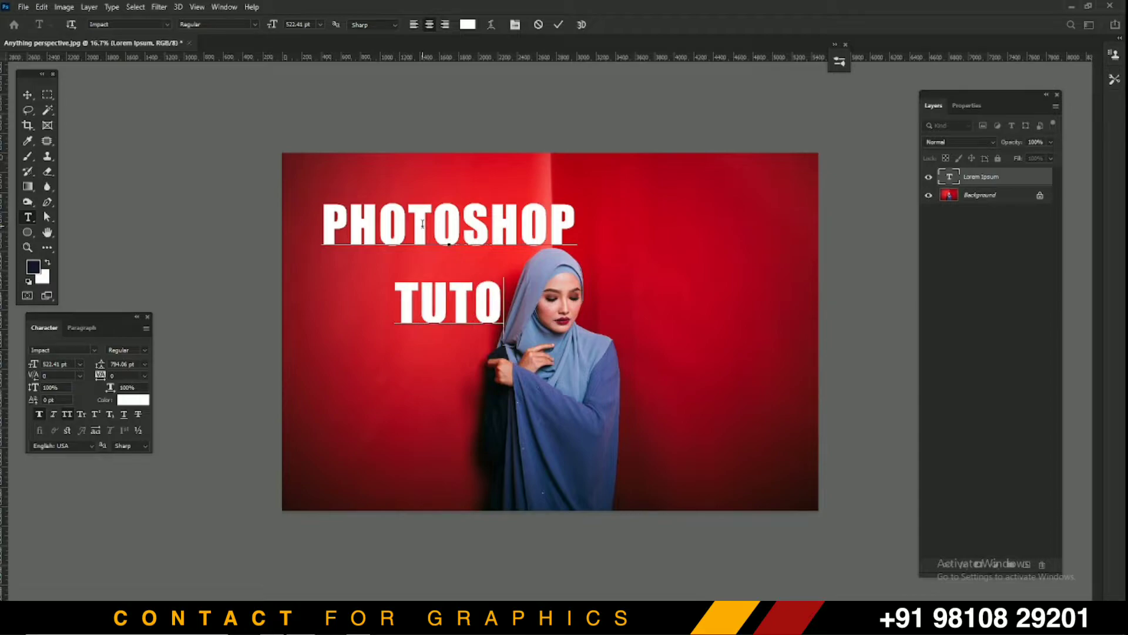
text(R)
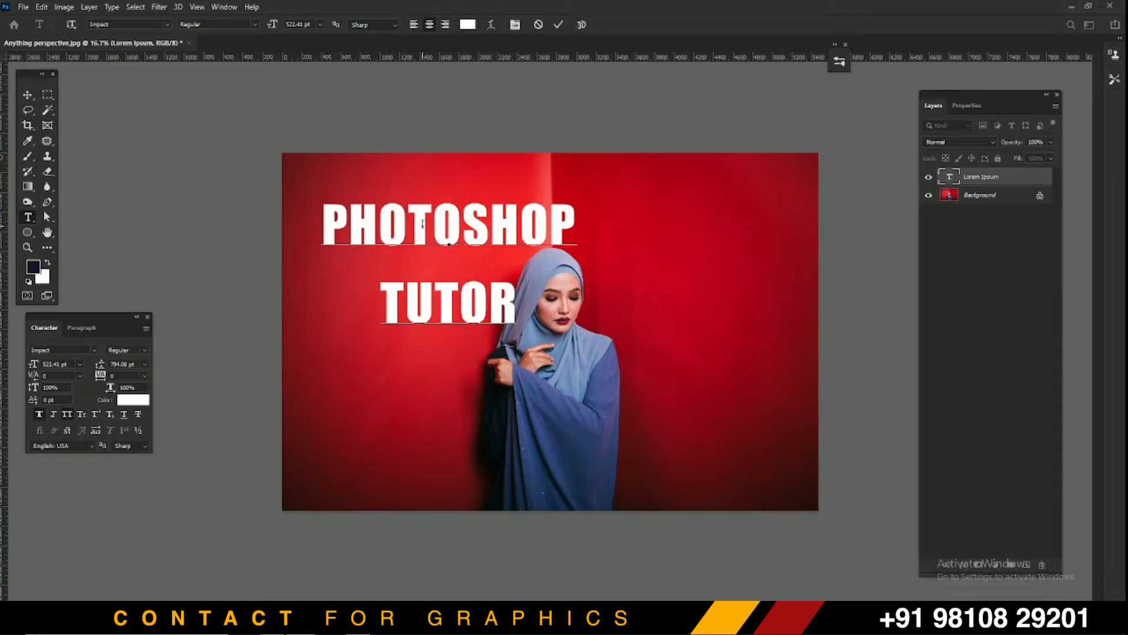
text(IAL)
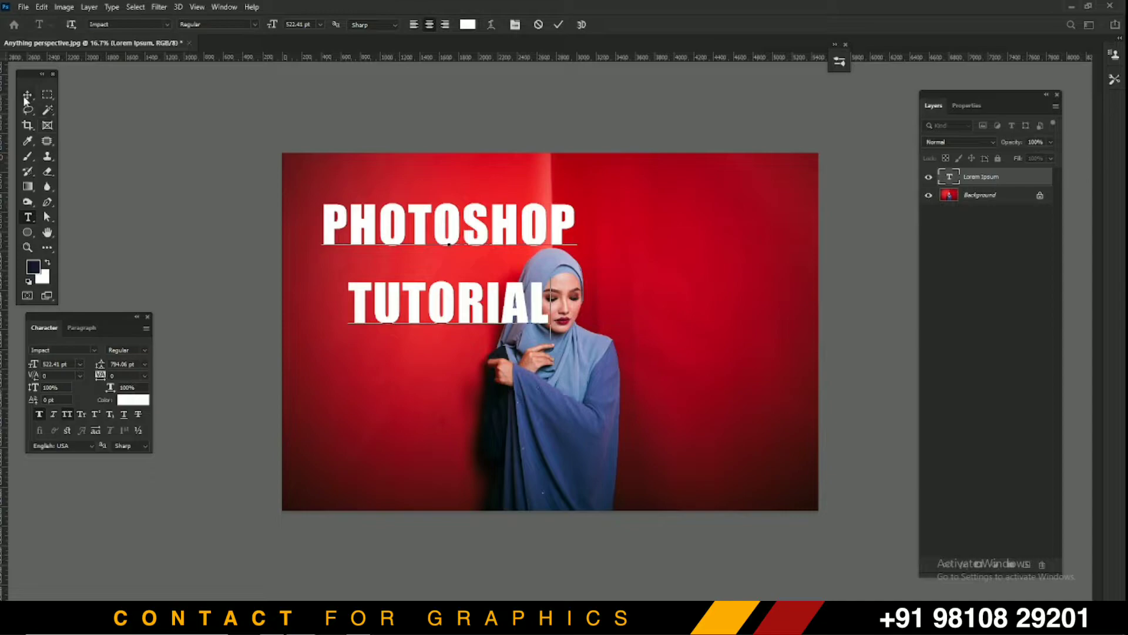
key(ctrl)
key(ctrl+Return)
Centre the two-line text horizontally on the canvas and nudge it slightly left and down.
key(v)
key(ctrl+a)
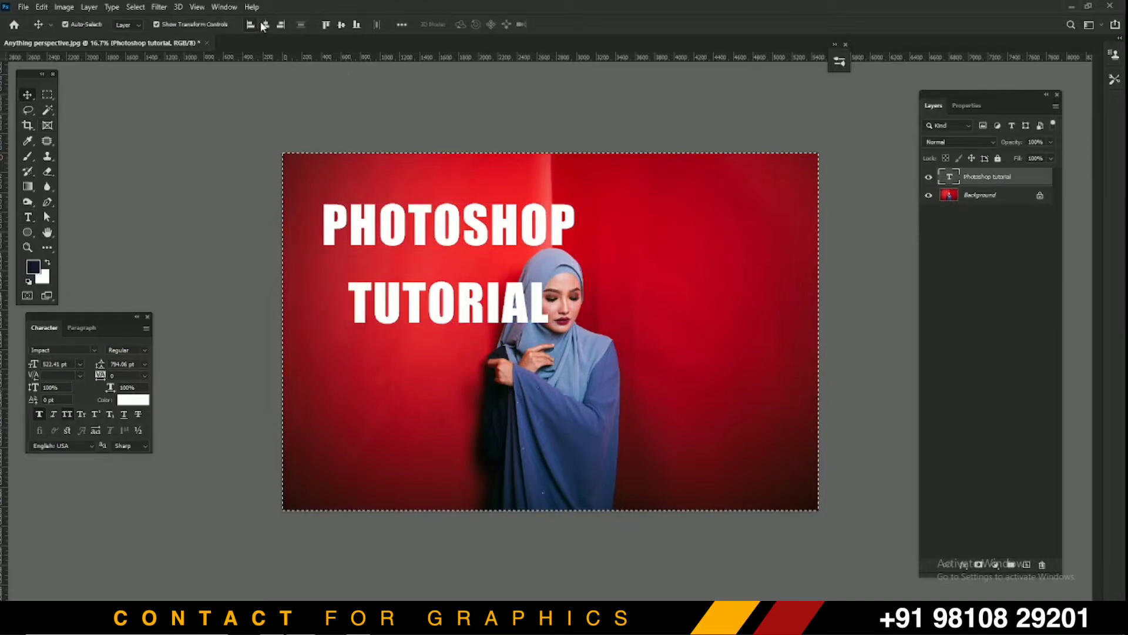
click(266, 24)
key(ctrl+d)
key(s)
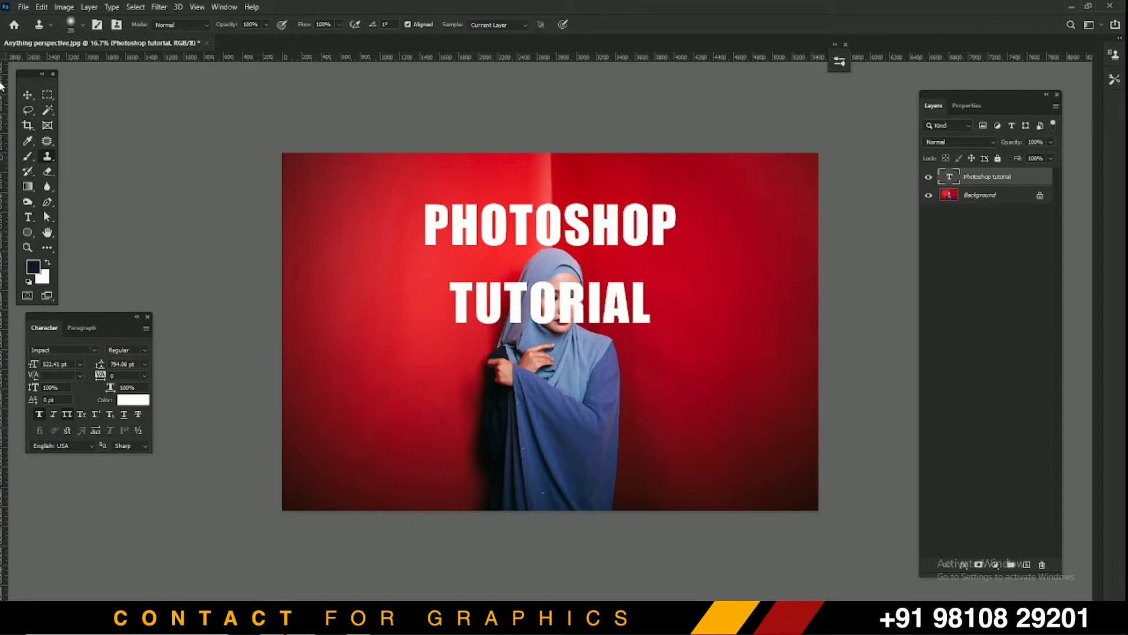
click(30, 94)
drag(540, 238, 522, 248)
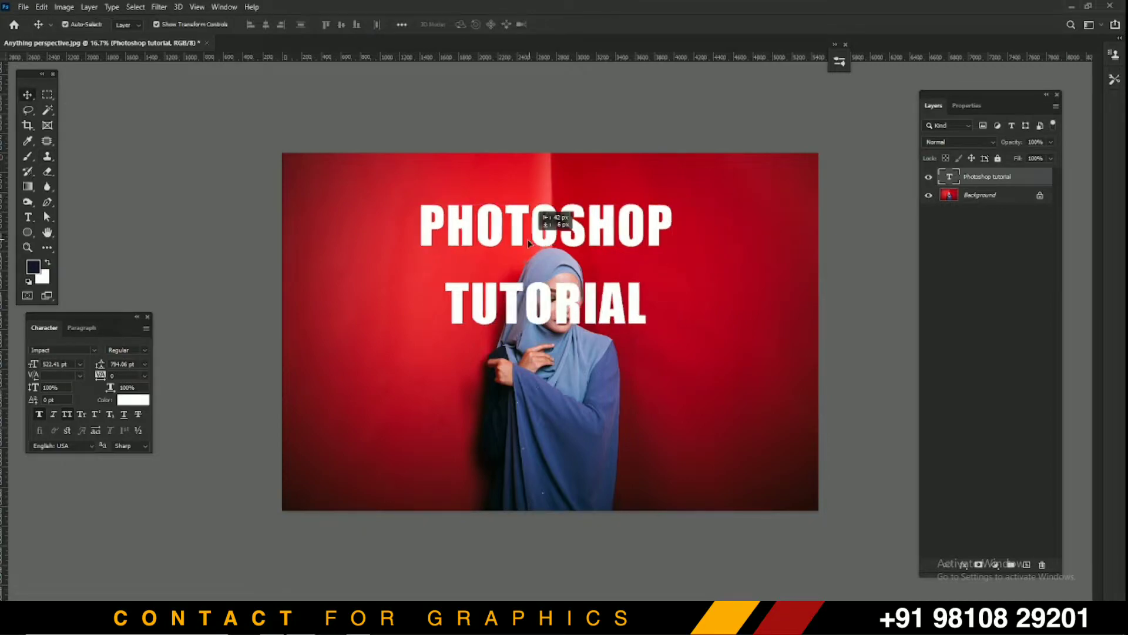
Join the text onto one line, widen it, recentre it and shift it slightly left.
double_click(497, 285)
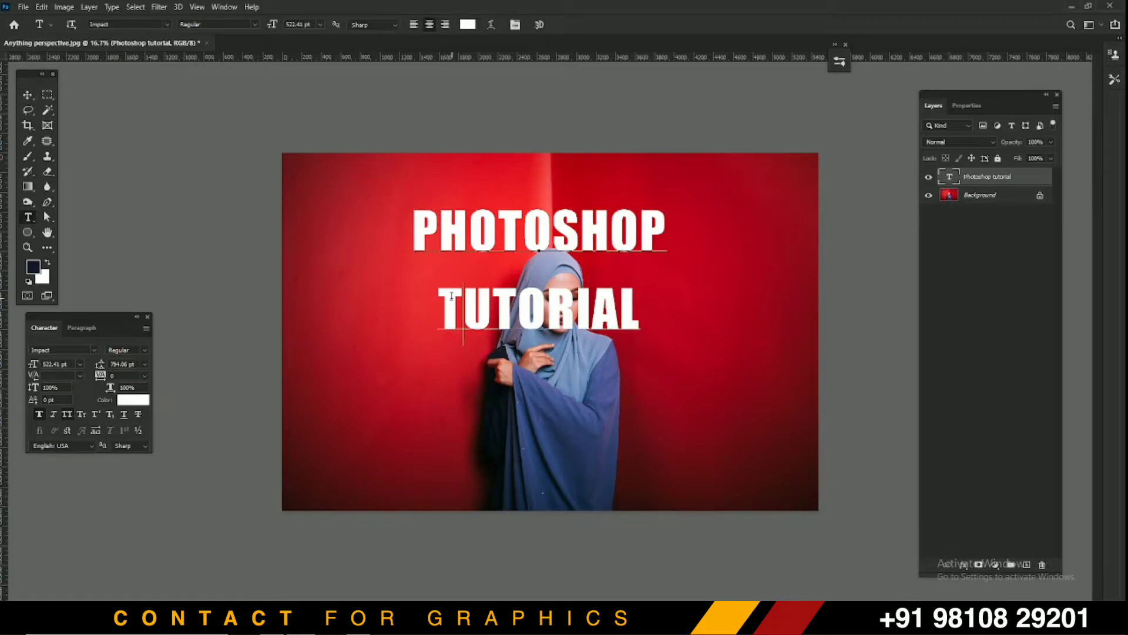
key(BackSpace)
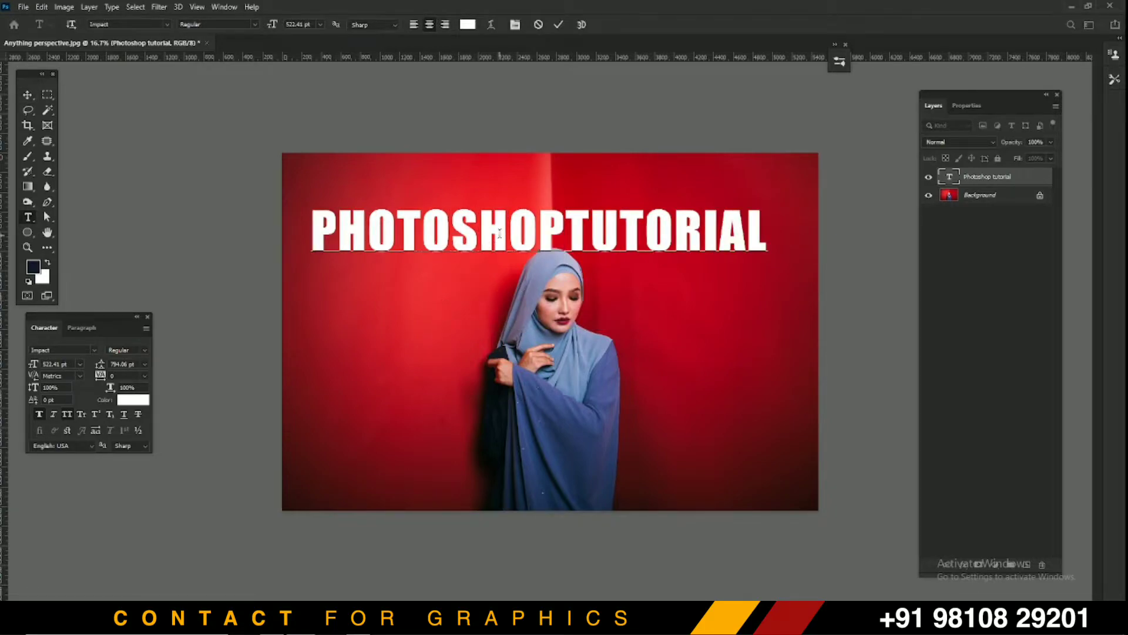
click(25, 94)
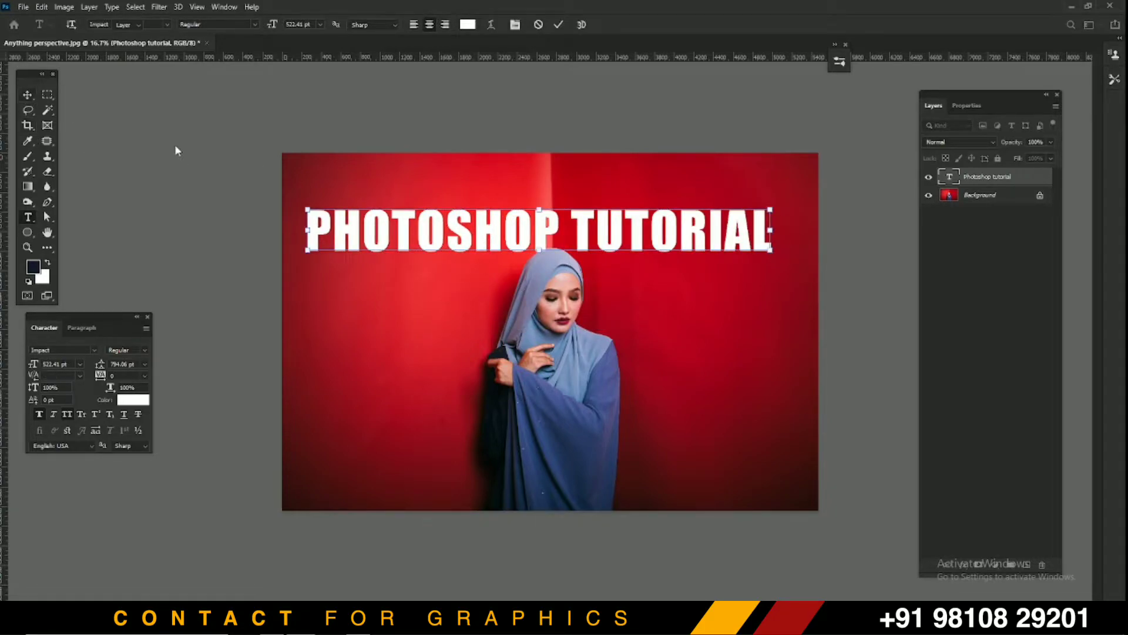
mouse_move(769, 208)
mouse_down()
mouse_move(749, 213)
mouse_move(758, 226)
mouse_up()
key(Return)
key(ctrl+a)
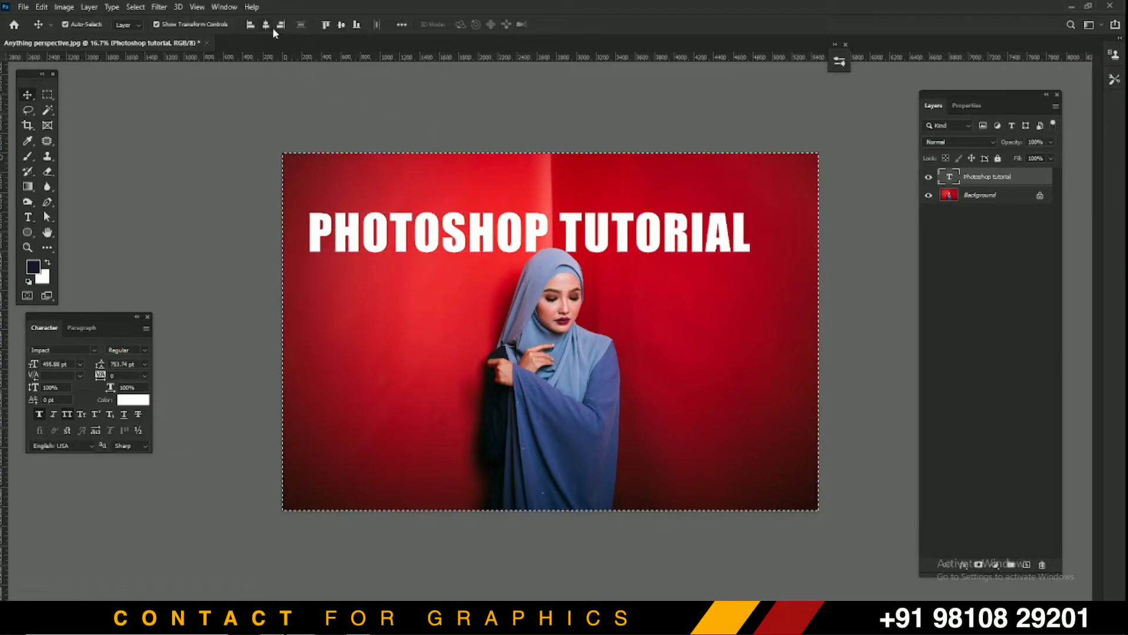
click(266, 25)
key(ctrl+d)
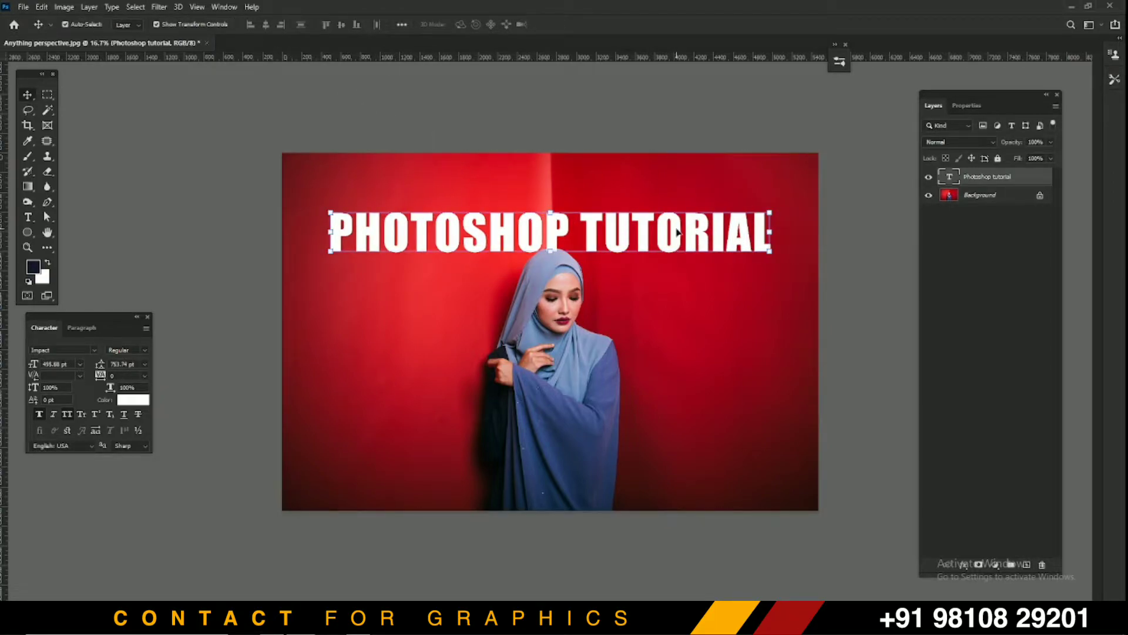
drag(677, 231, 657, 230)
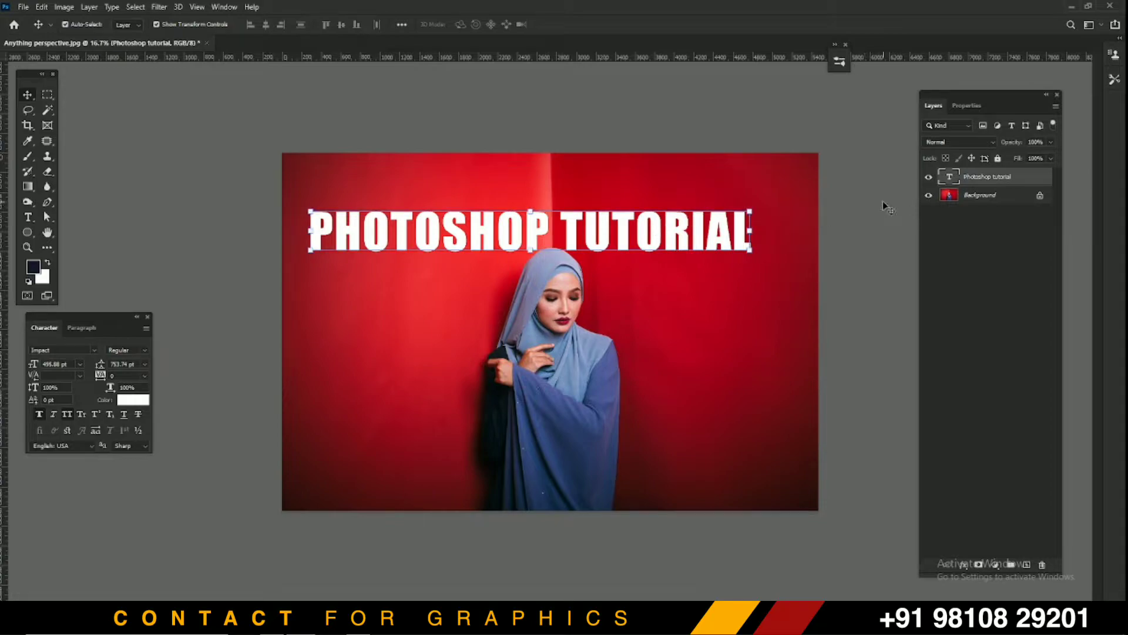
Load the text outline as a selection, add empty Layer 1 above Background, hide the text layer.
right_click(950, 178)
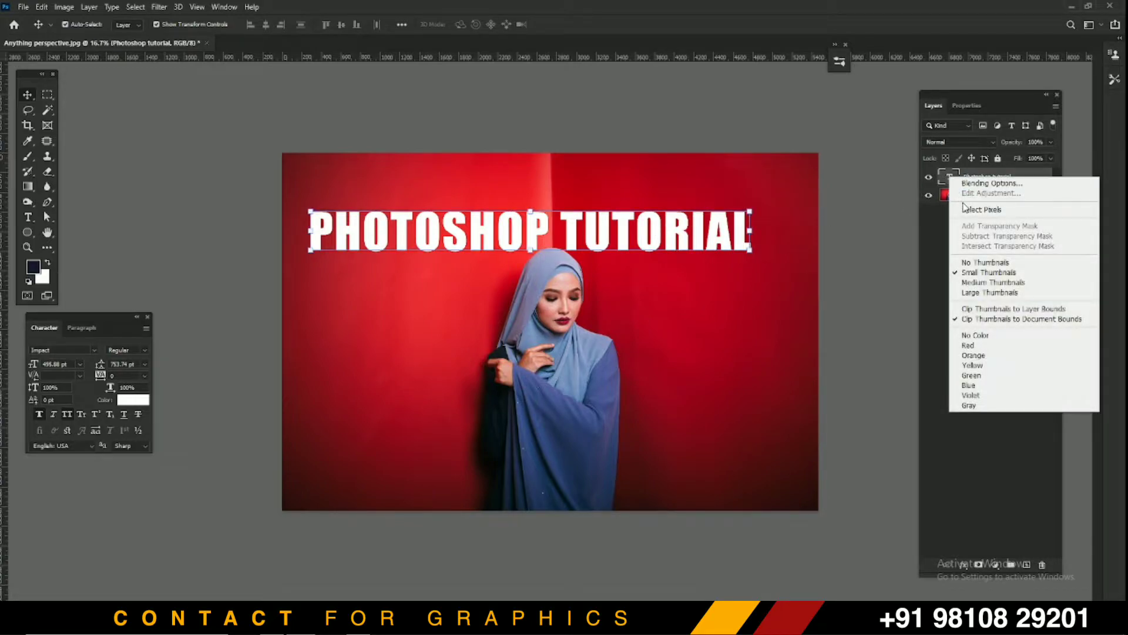
click(967, 210)
key(ctrl)
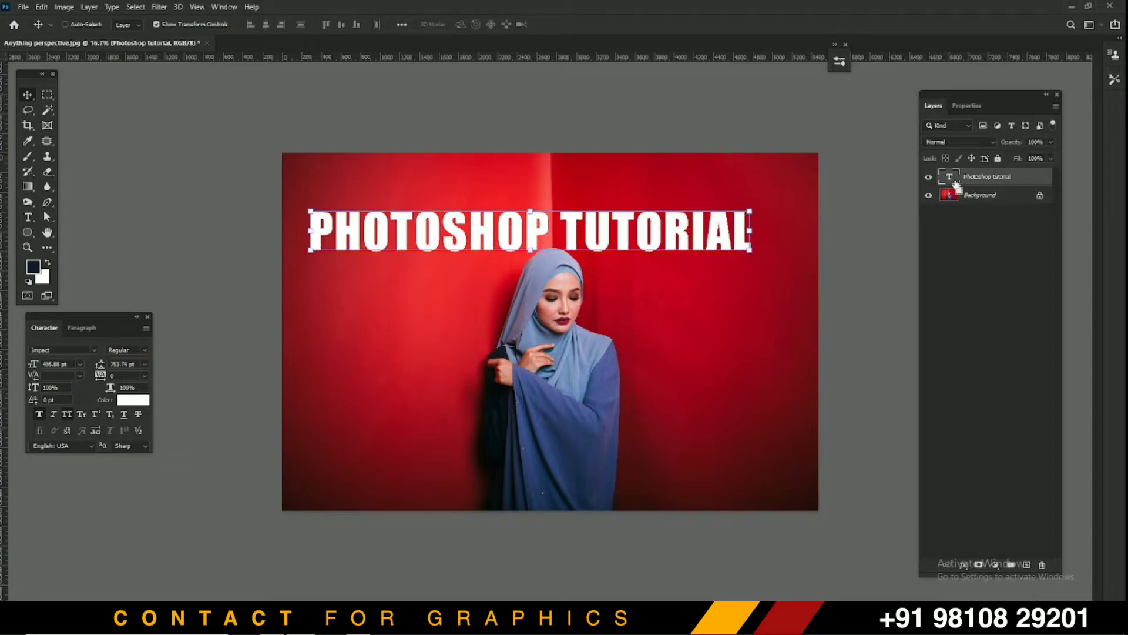
click(993, 195)
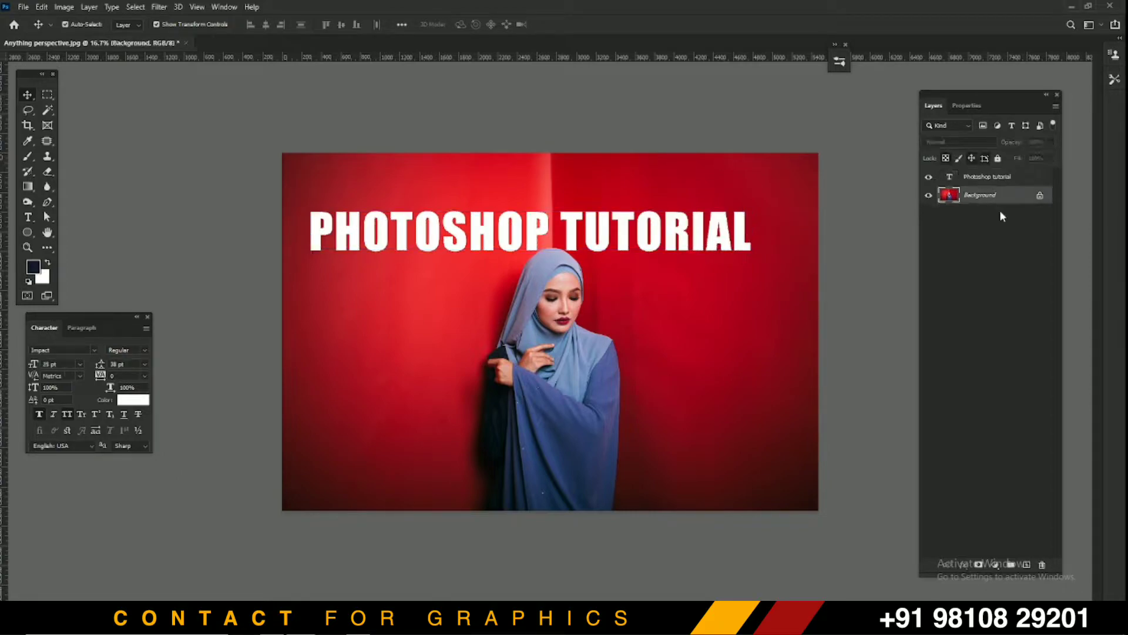
click(1026, 564)
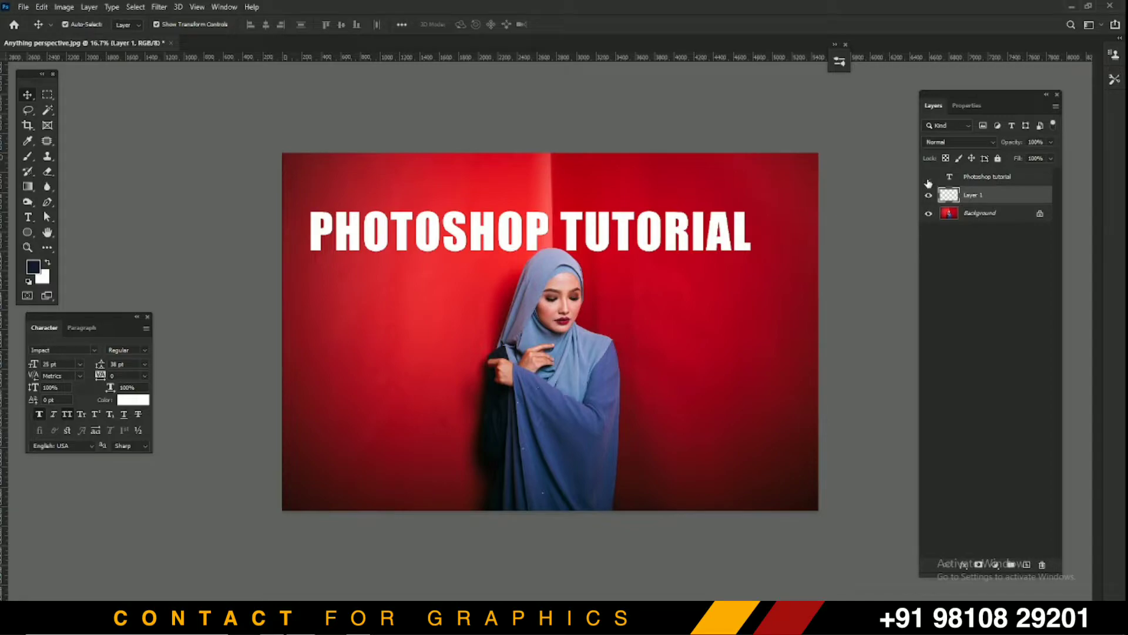
click(928, 179)
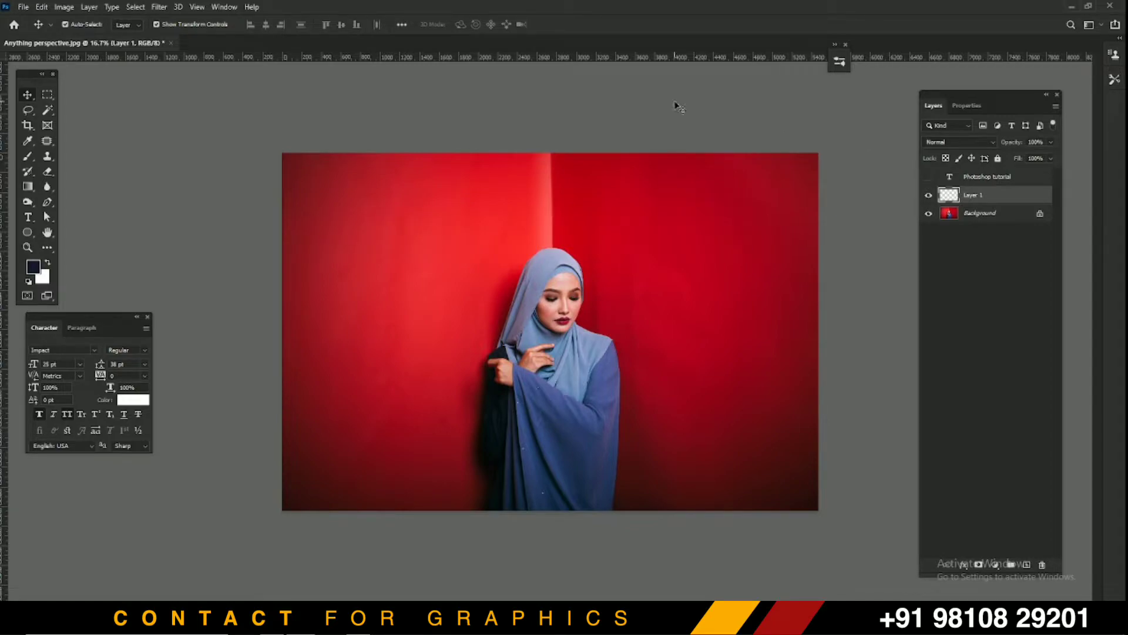
In Vanishing Point, draw a four-corner perspective plane fitted to the left red wall.
click(168, 8)
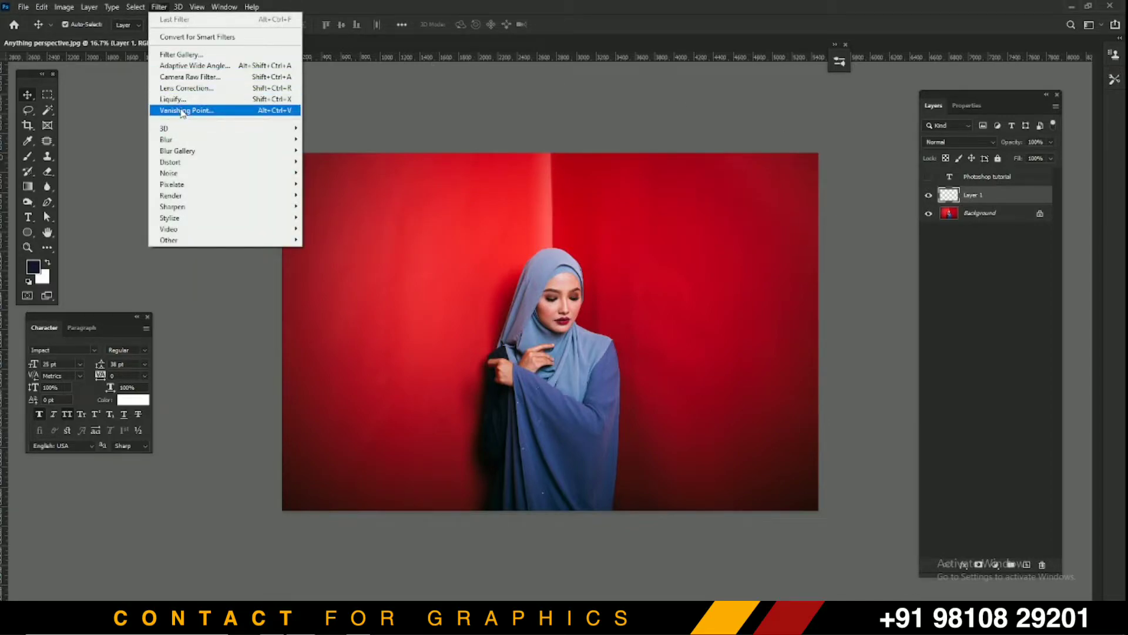
click(183, 111)
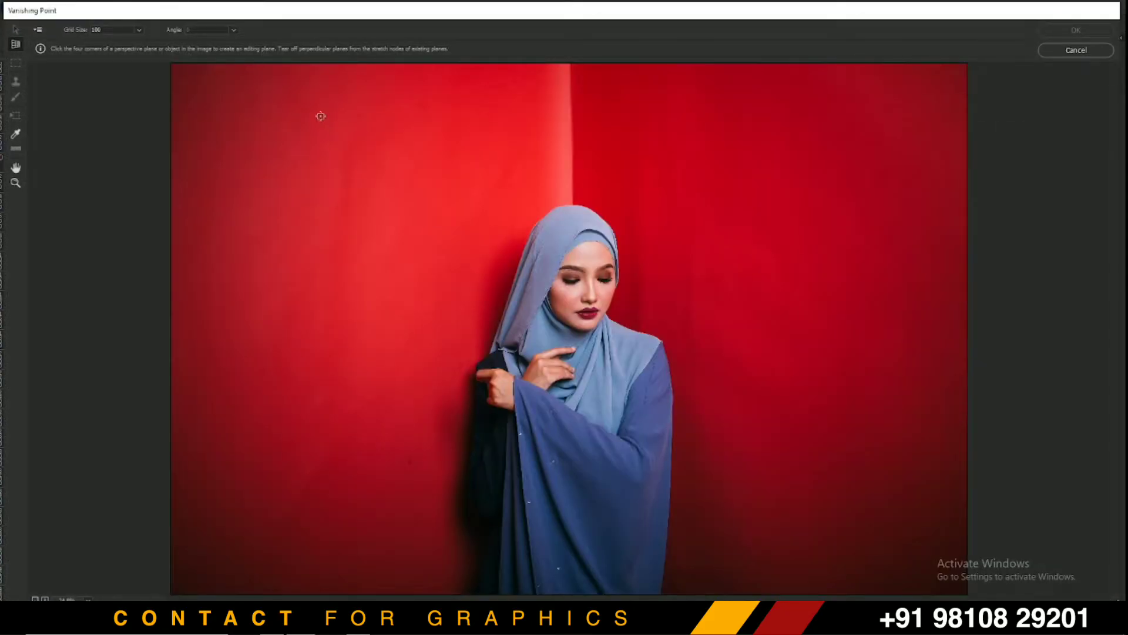
key(ctrl+minus)
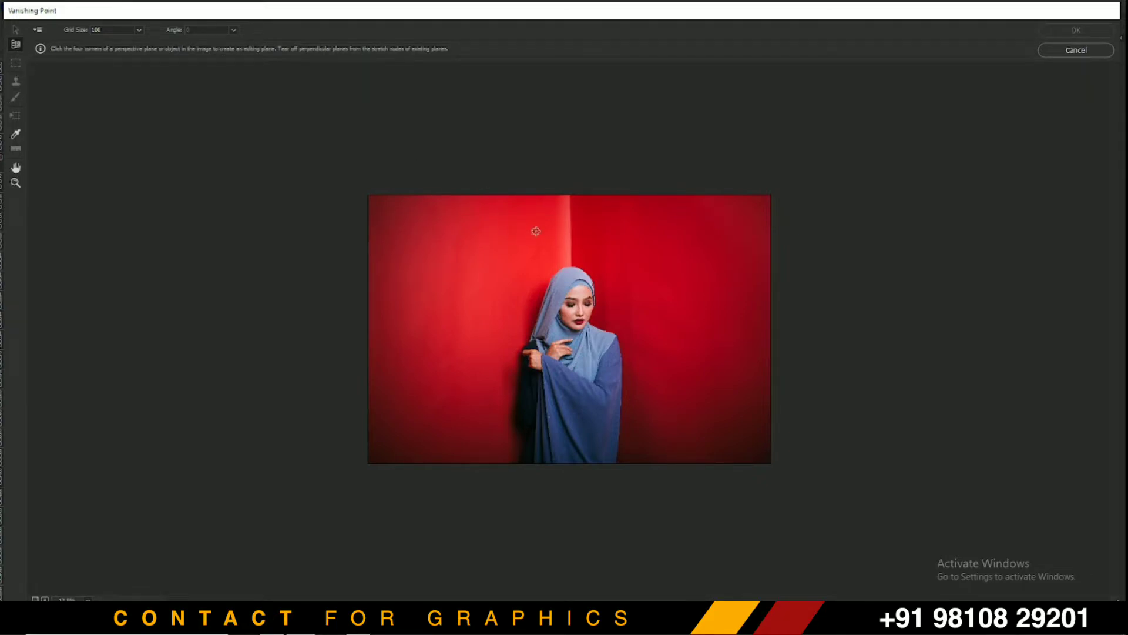
click(572, 226)
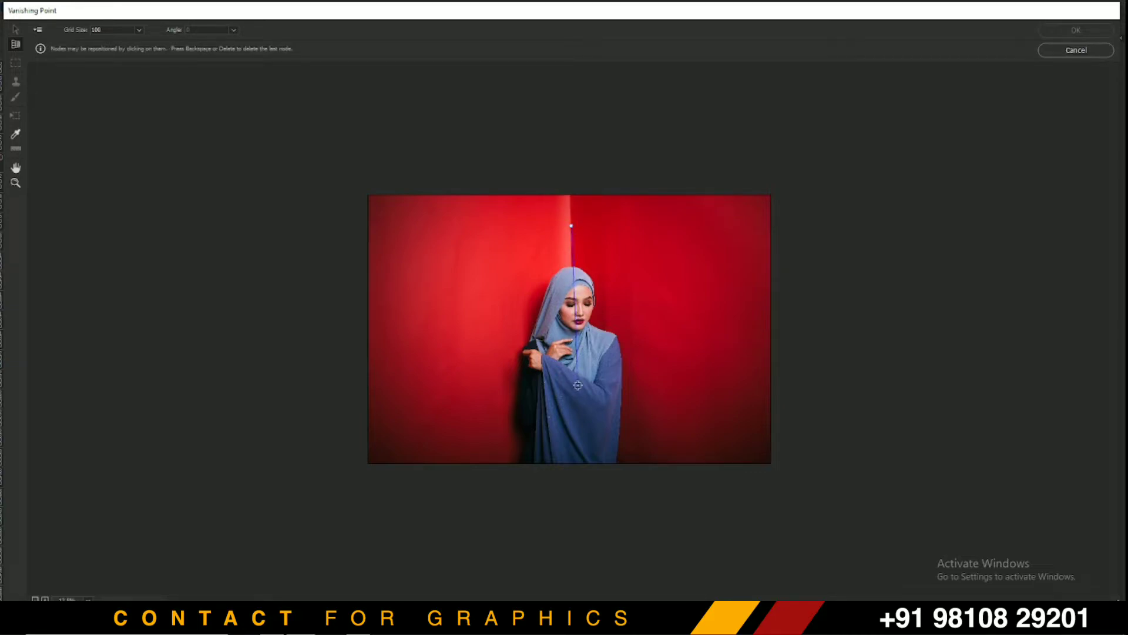
click(573, 406)
click(384, 448)
click(385, 219)
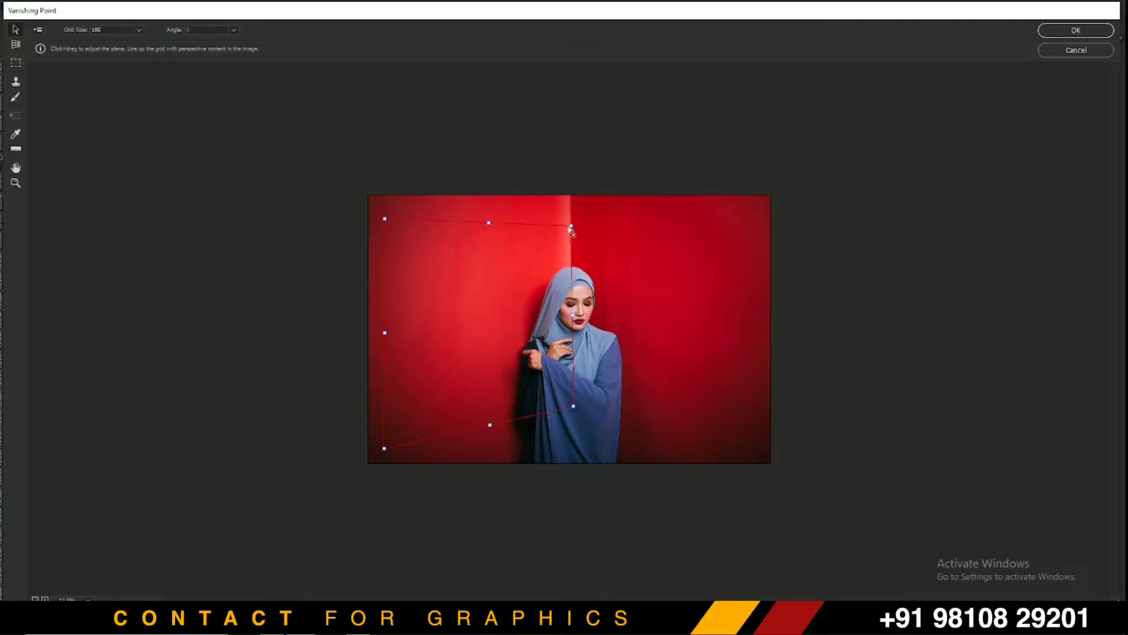
drag(571, 227, 571, 202)
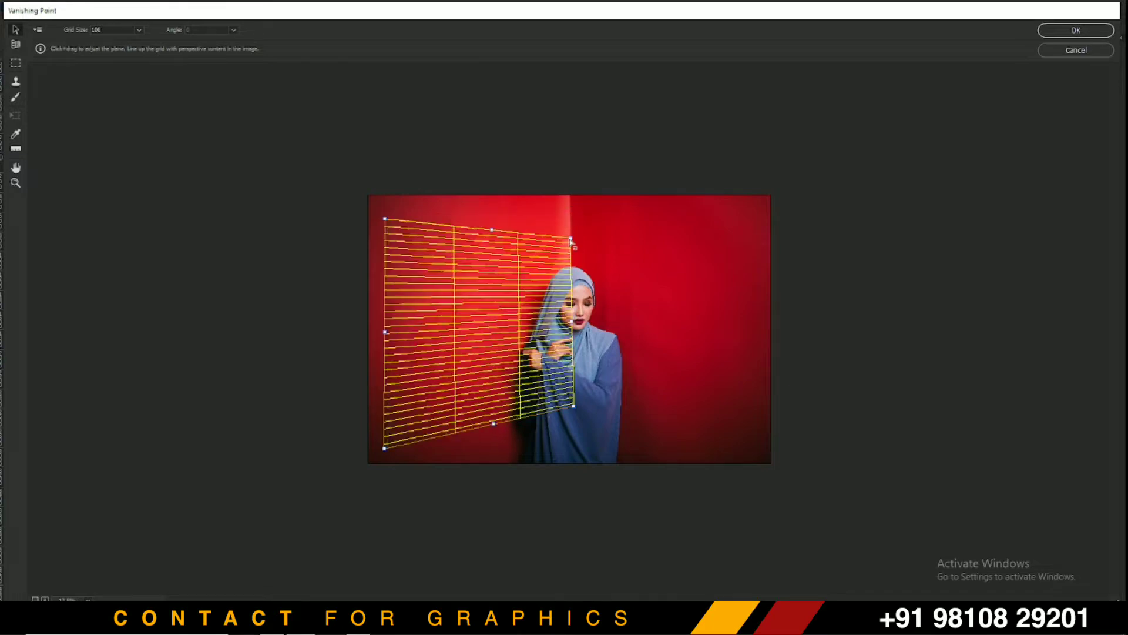
drag(572, 202, 573, 253)
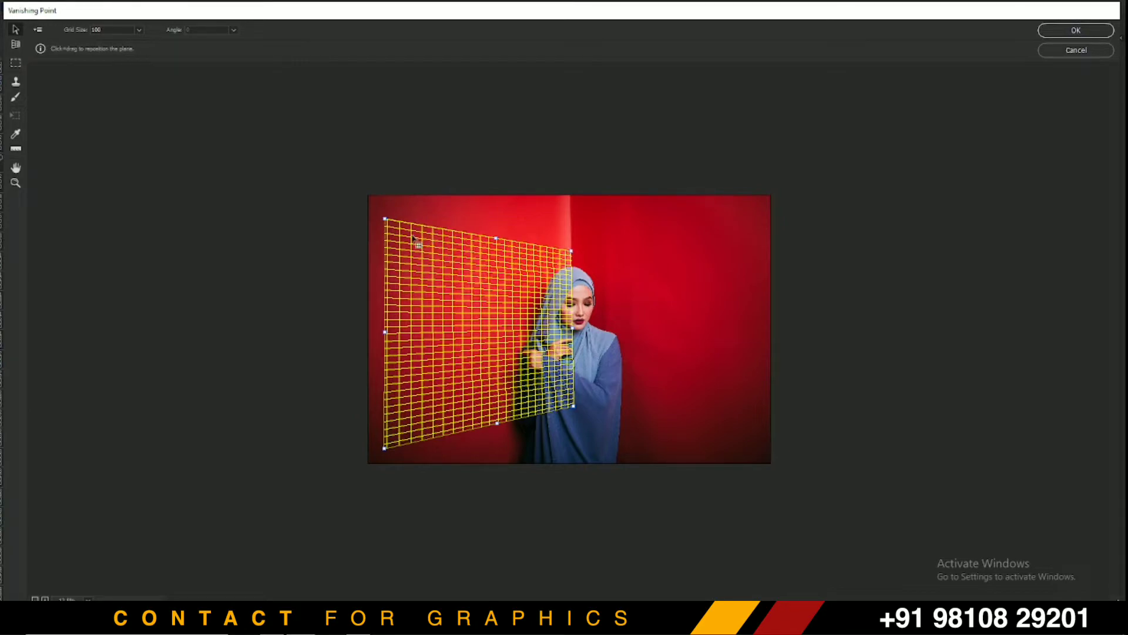
drag(385, 219, 382, 221)
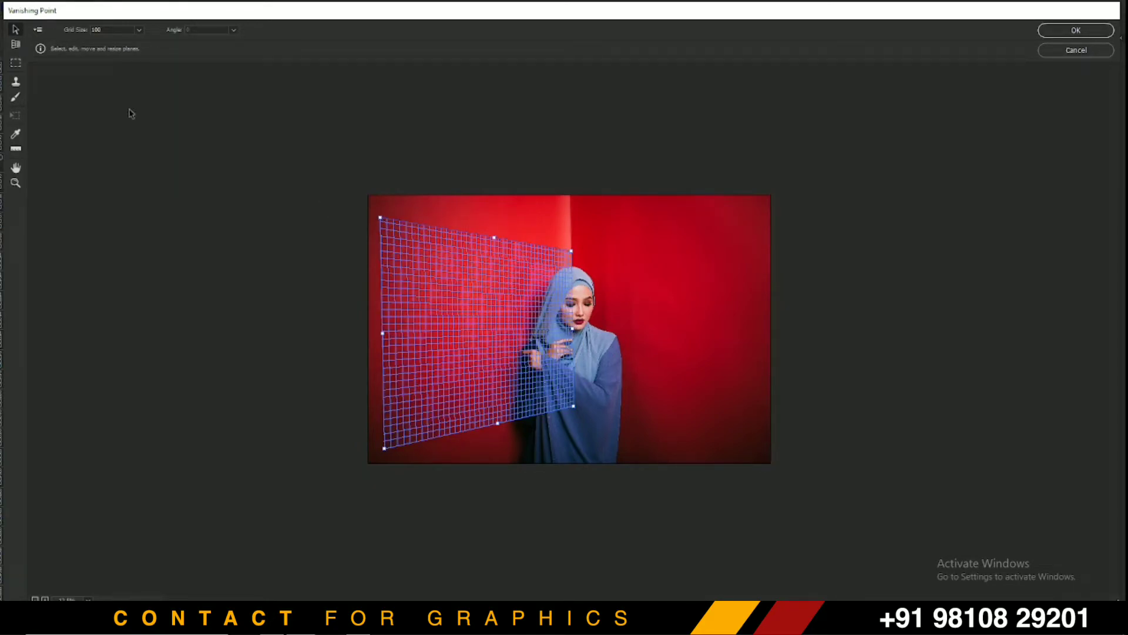
Extend a perpendicular plane from the wall corner onto the right red wall.
click(16, 45)
key(alt)
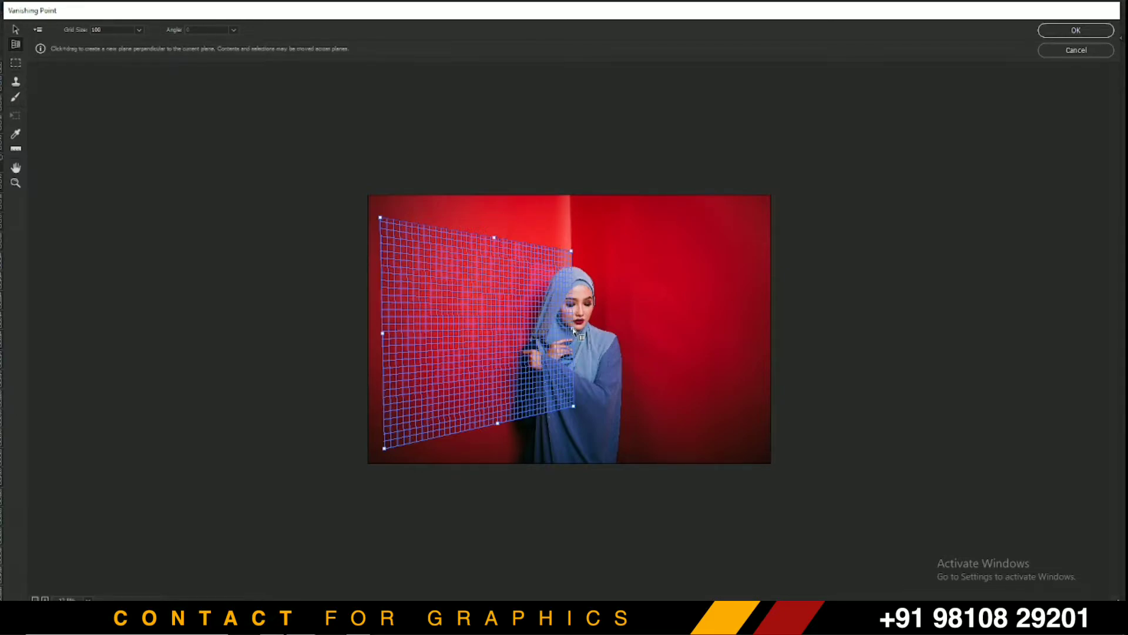
drag(573, 331, 774, 336)
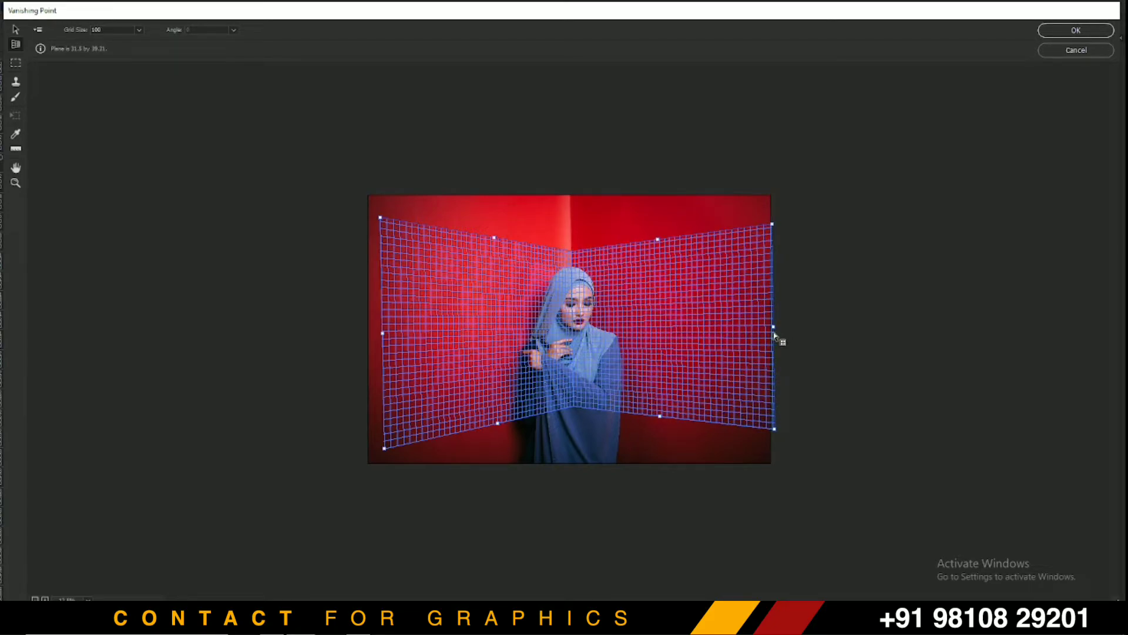
key(v)
click(717, 330)
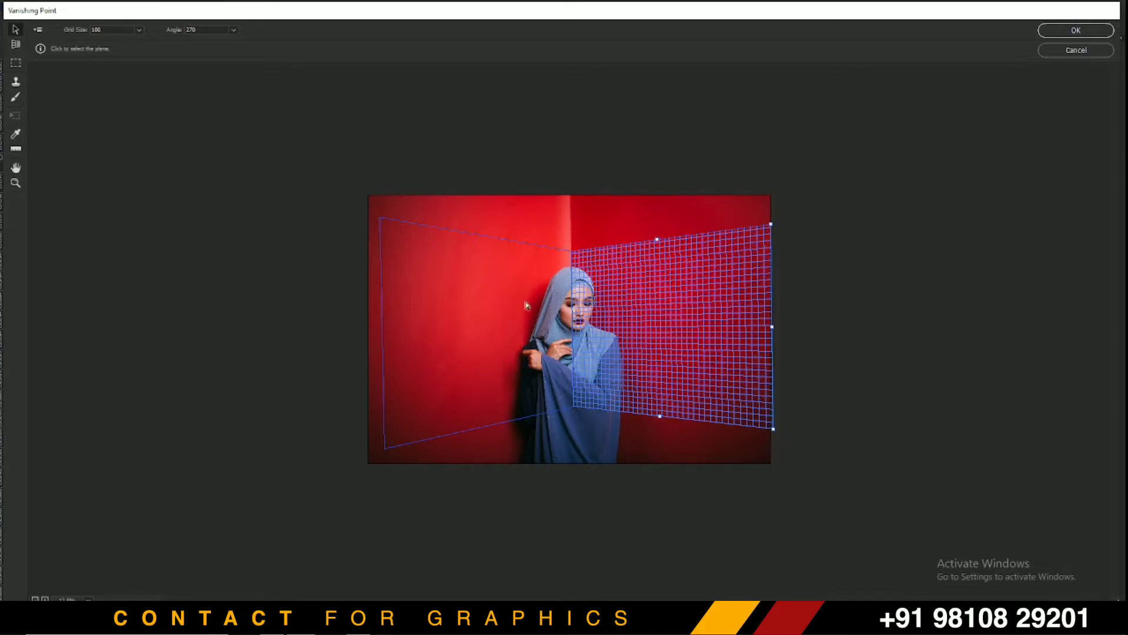
click(20, 46)
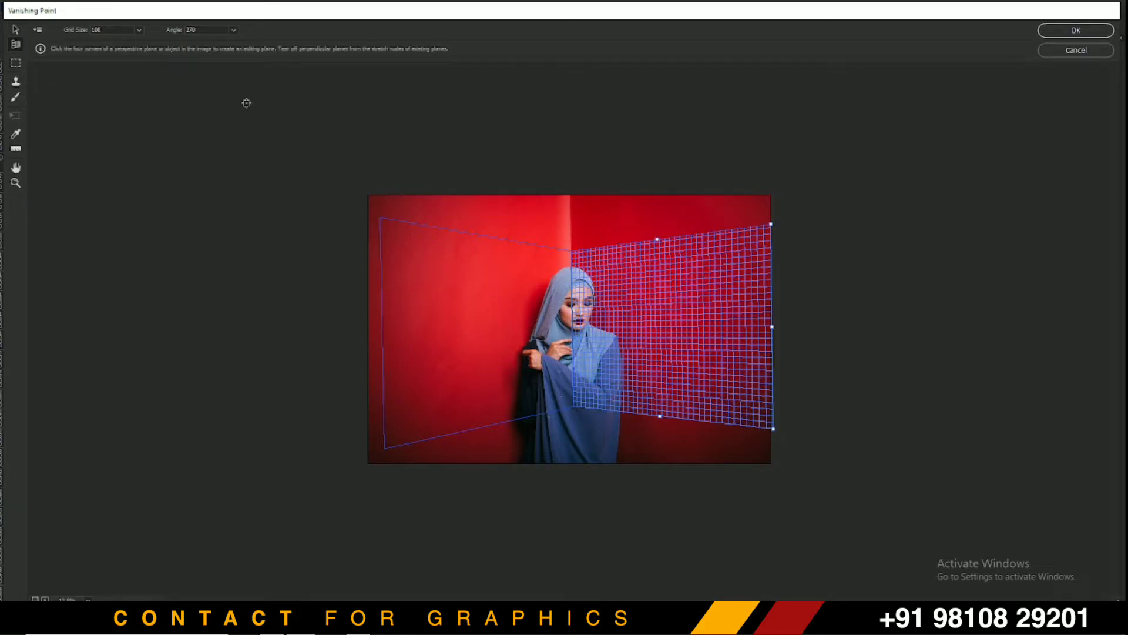
click(439, 296)
click(499, 292)
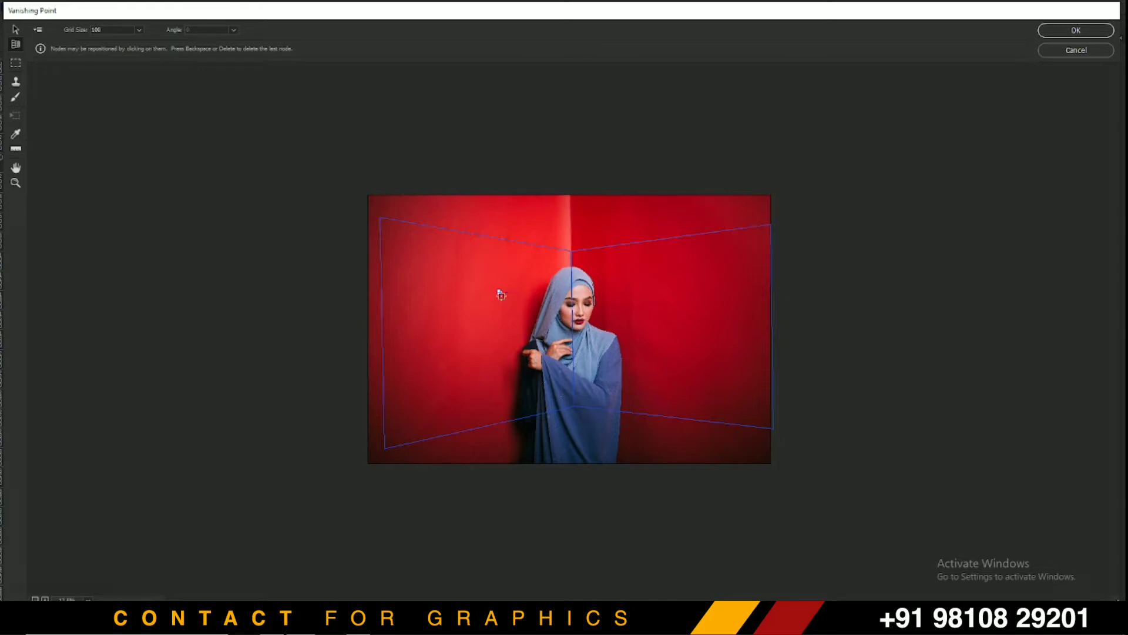
Paste the PHOTOSHOP TUTORIAL text and drag it onto both wall planes around the corner.
key(ctrl+v)
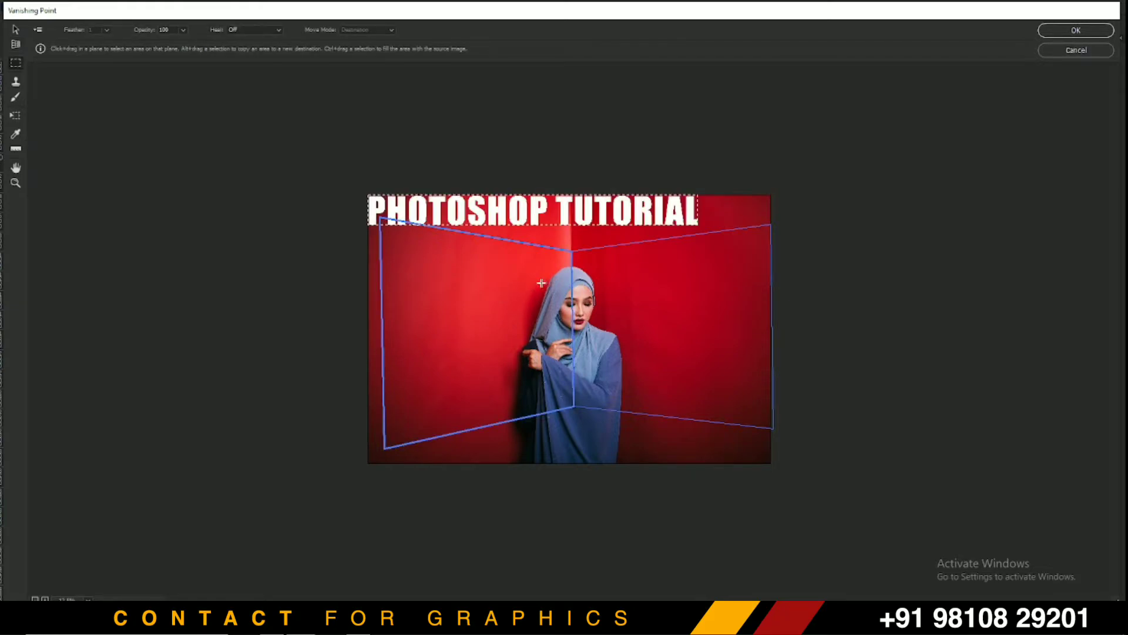
mouse_move(548, 209)
mouse_down()
mouse_move(578, 285)
mouse_move(569, 312)
mouse_up()
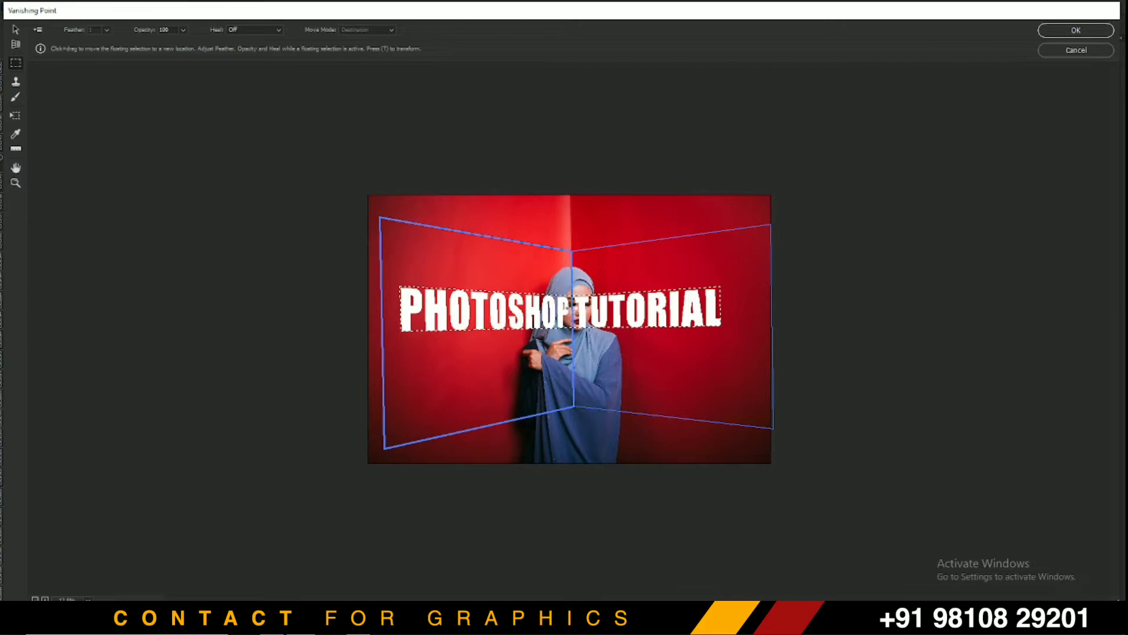
click(725, 284)
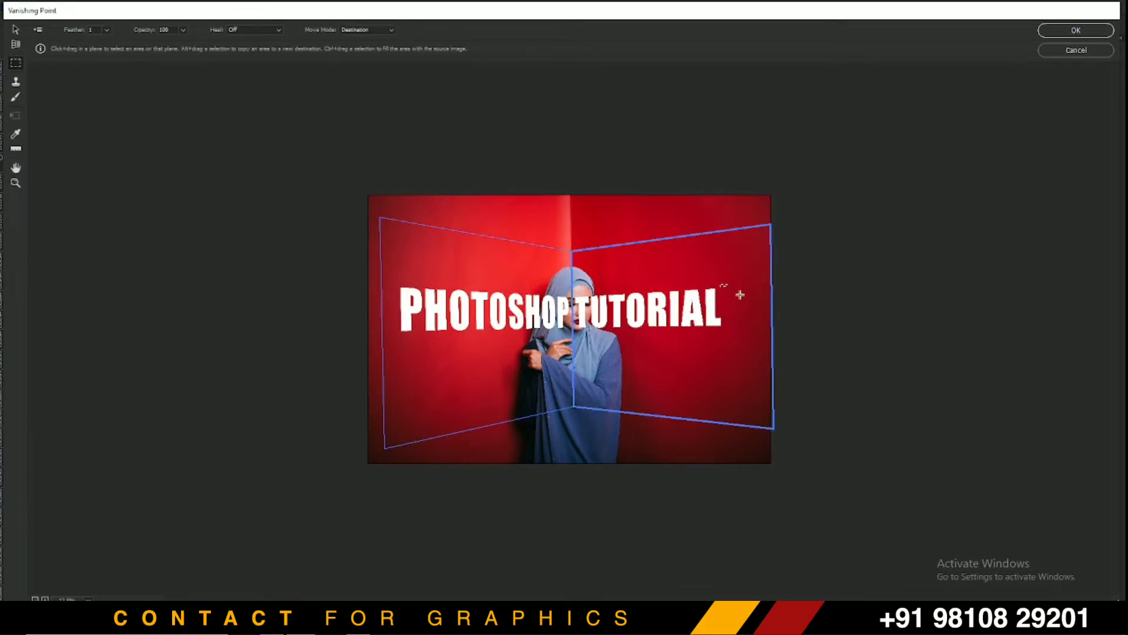
key(ctrl+z)
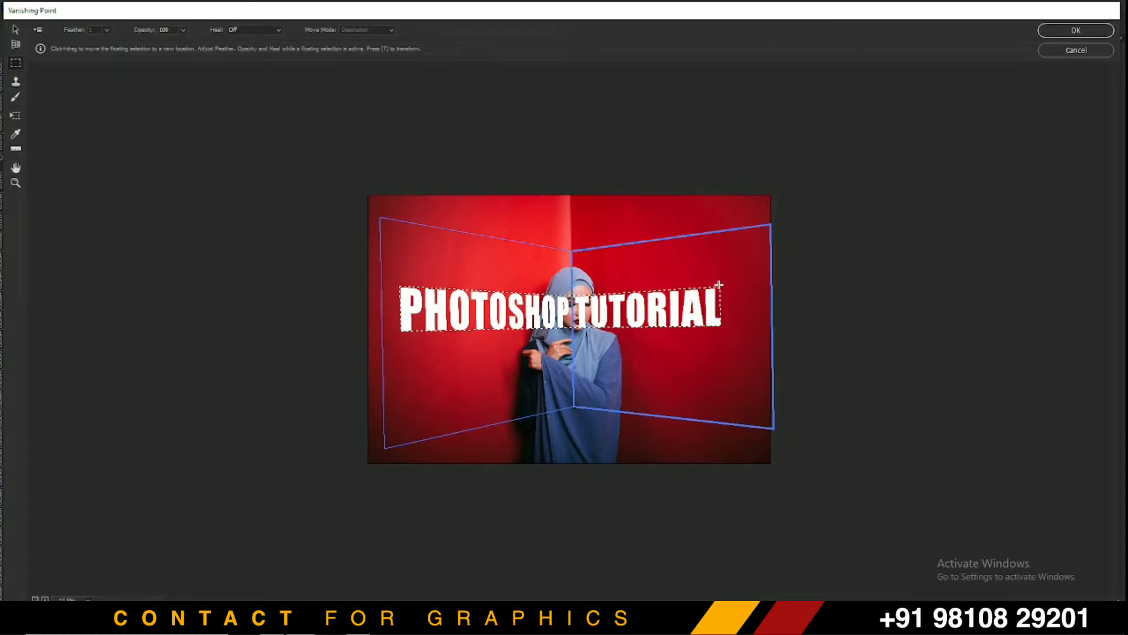
click(719, 285)
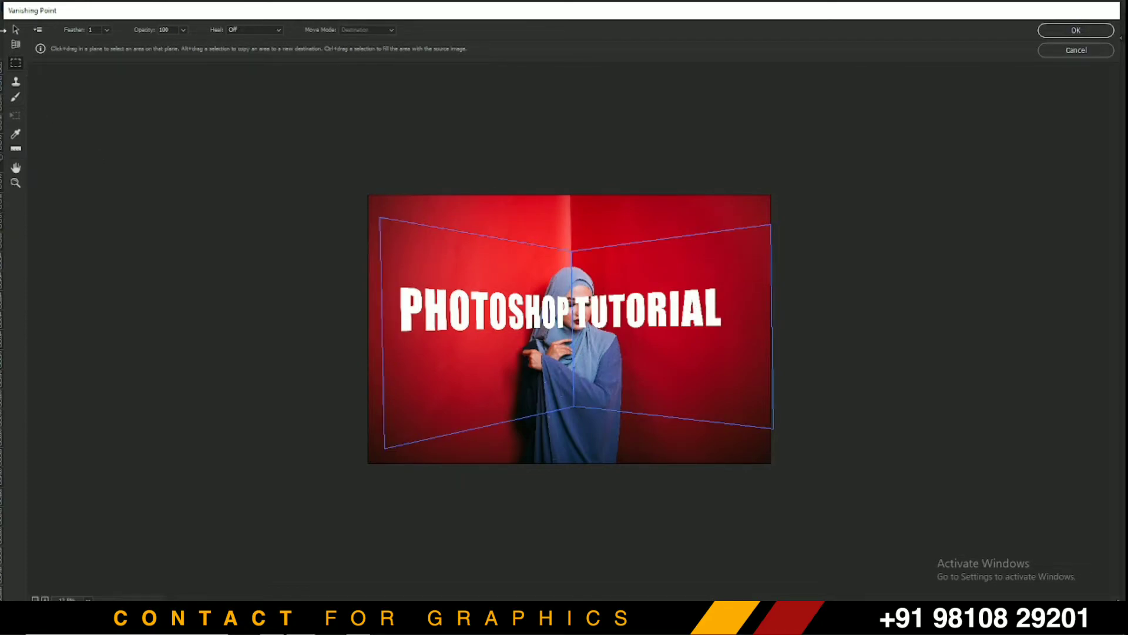
Select the placed text and move it slightly right and higher up the walls.
click(15, 30)
click(500, 321)
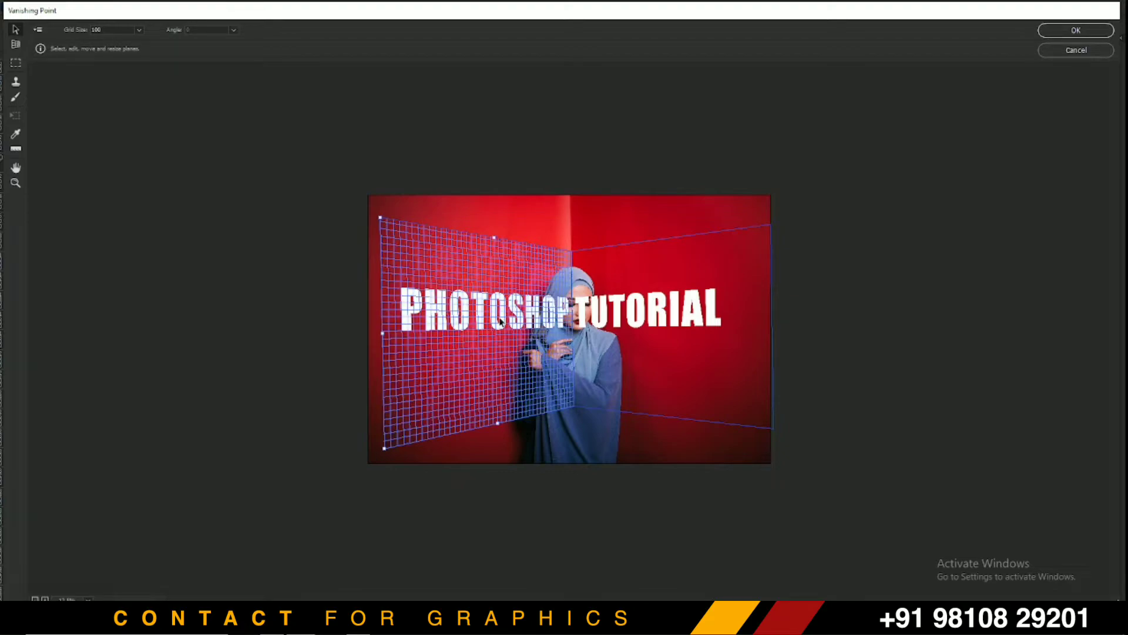
click(601, 316)
click(480, 315)
click(16, 63)
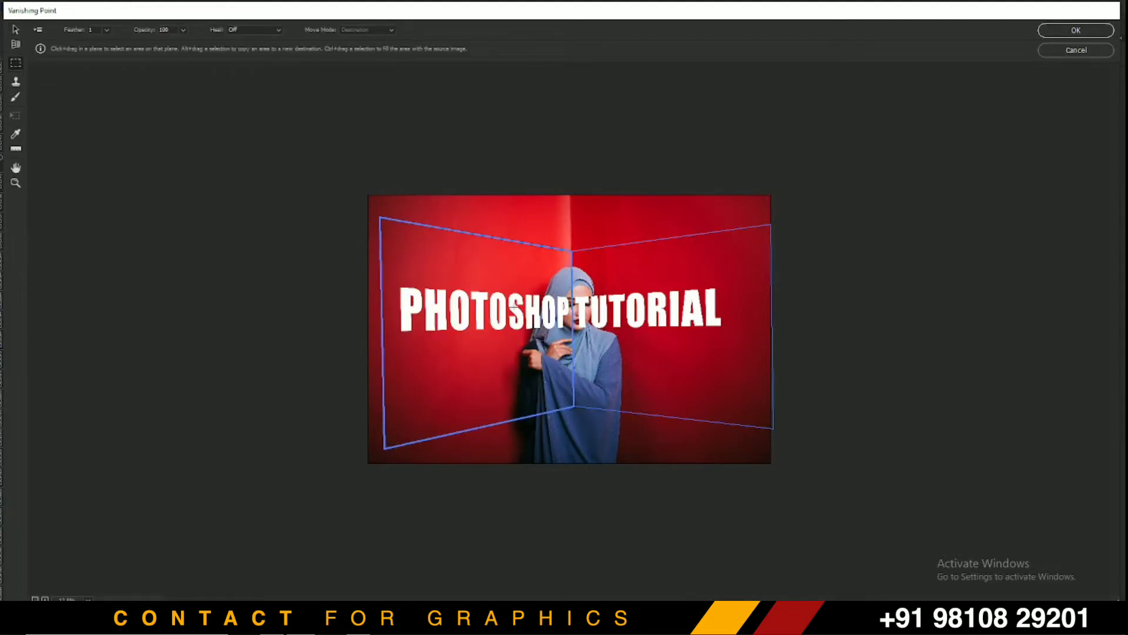
click(513, 306)
key(alt)
key(alt)
alt+click(554, 301)
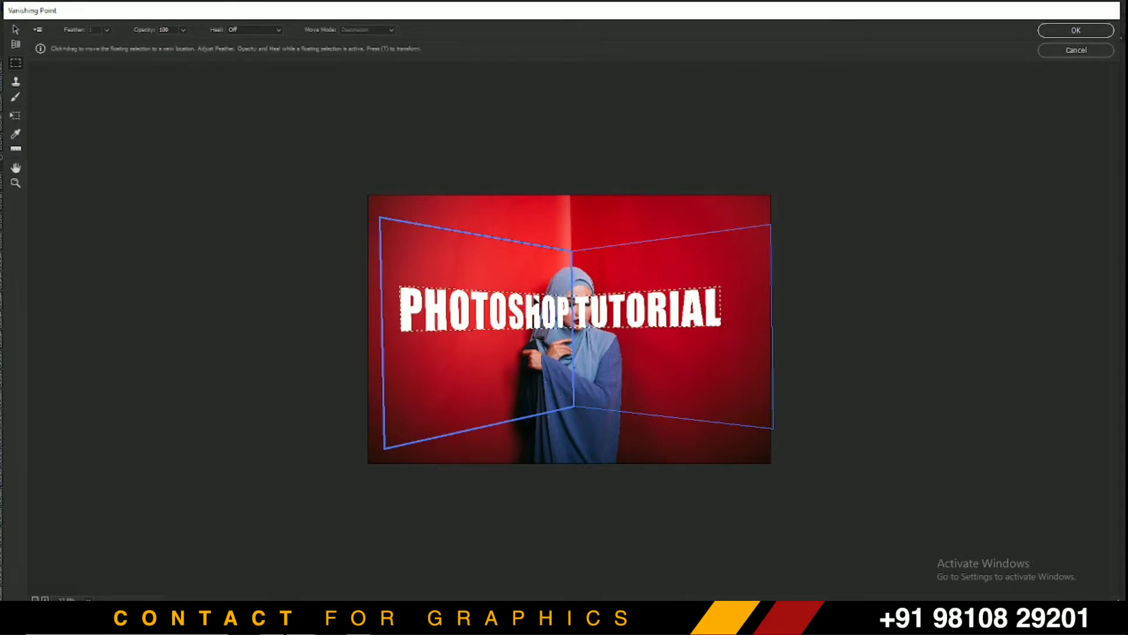
drag(532, 301, 563, 299)
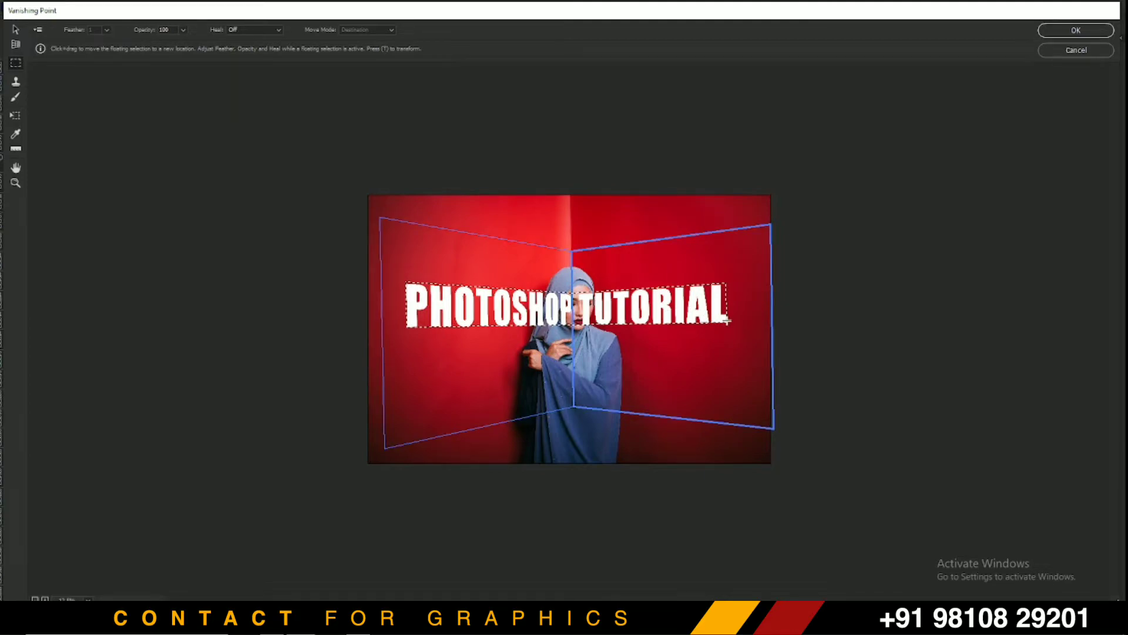
key(alt)
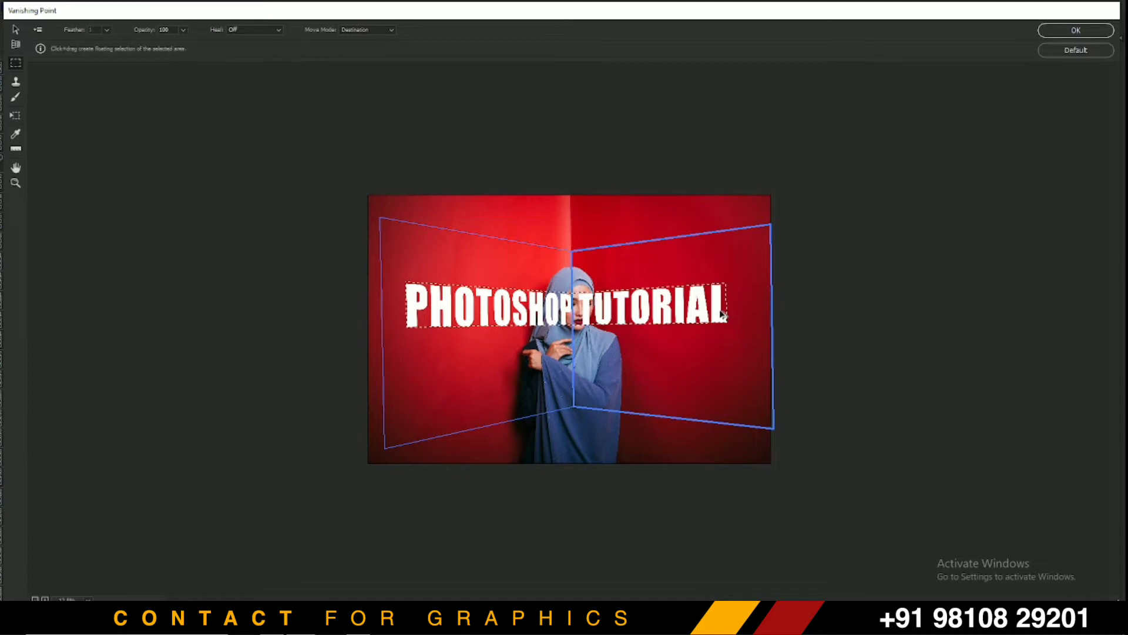
drag(721, 316, 700, 289)
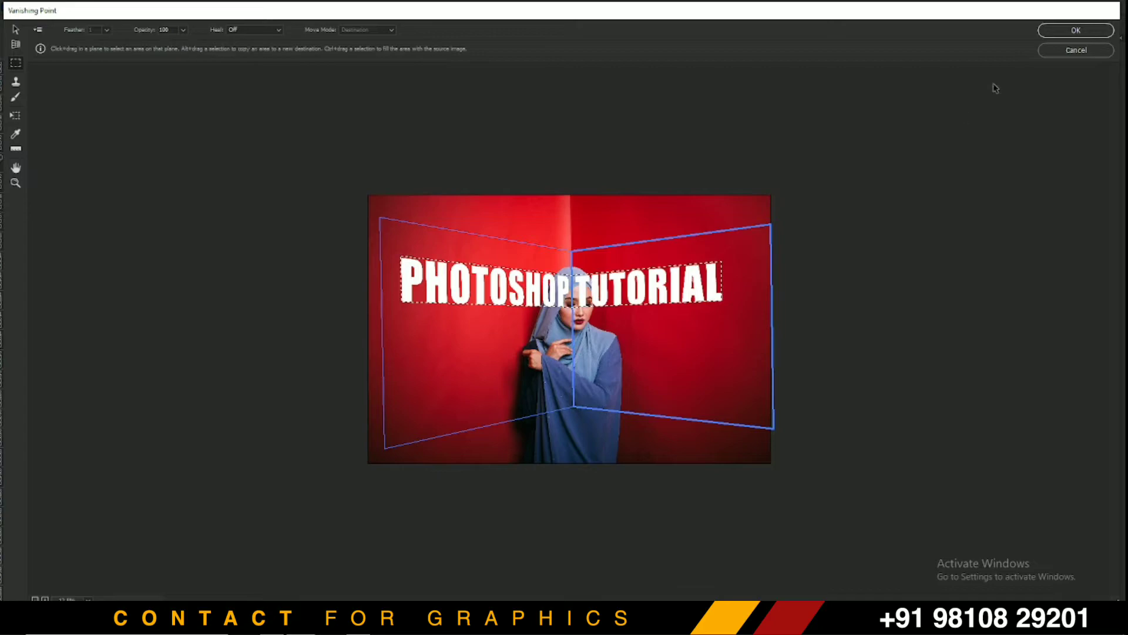
Apply the Vanishing Point text, convert Background to a smart object, and remove its background.
click(1075, 31)
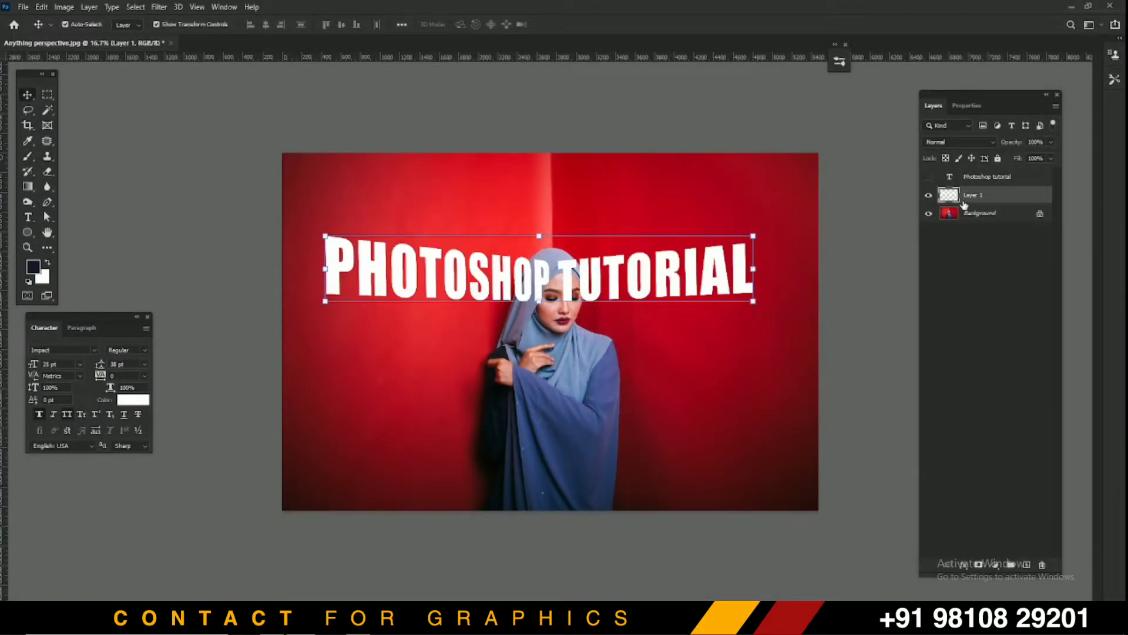
click(980, 212)
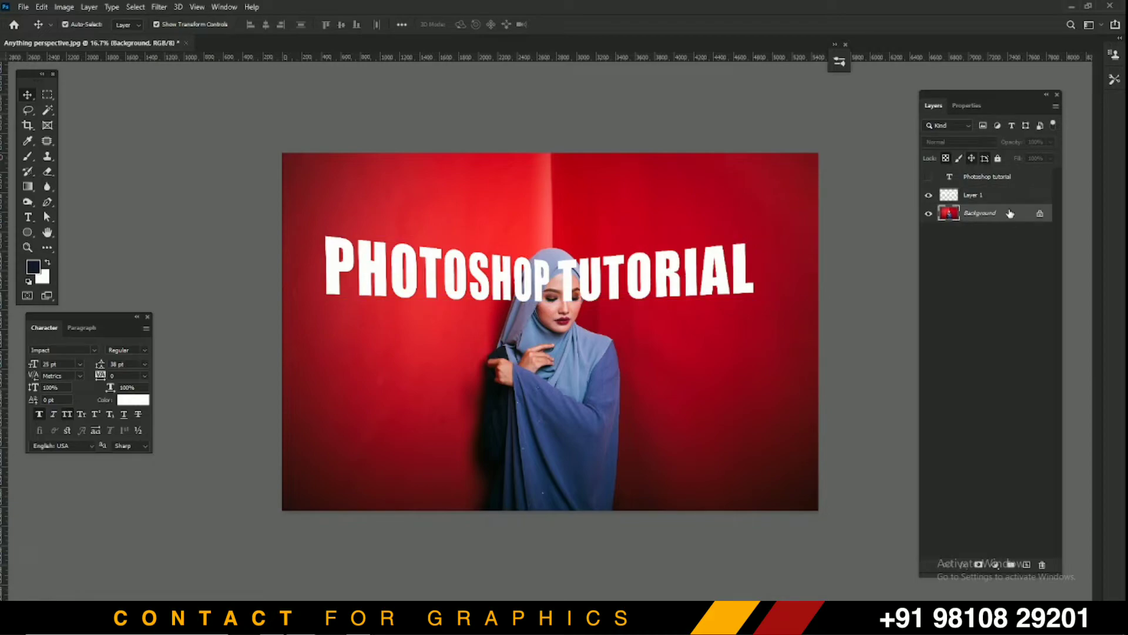
right_click(1020, 216)
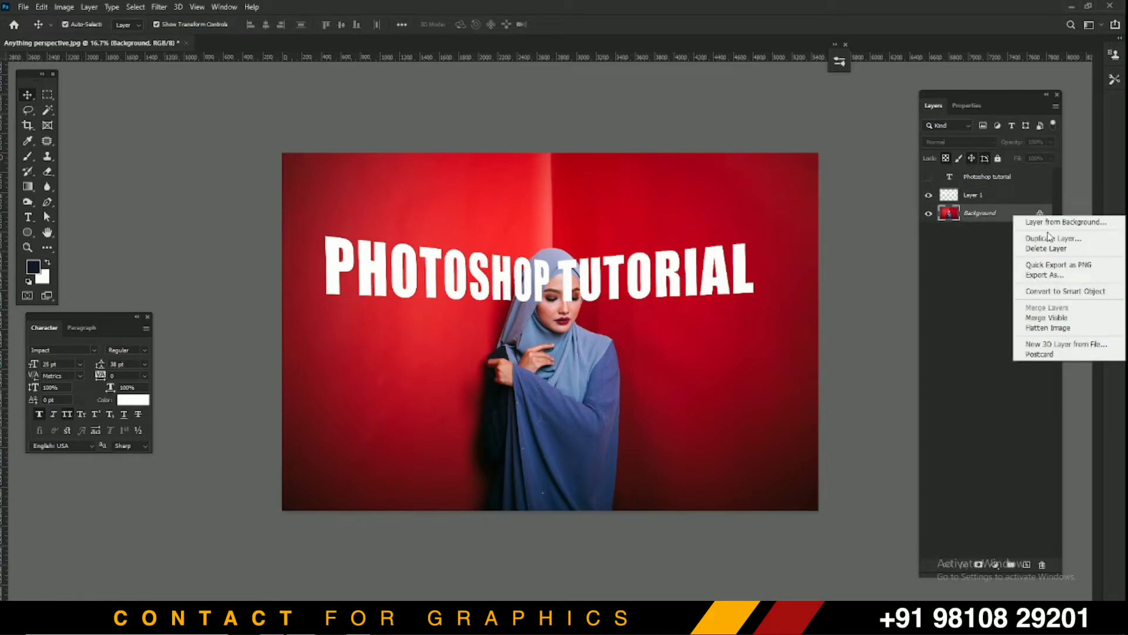
click(1060, 291)
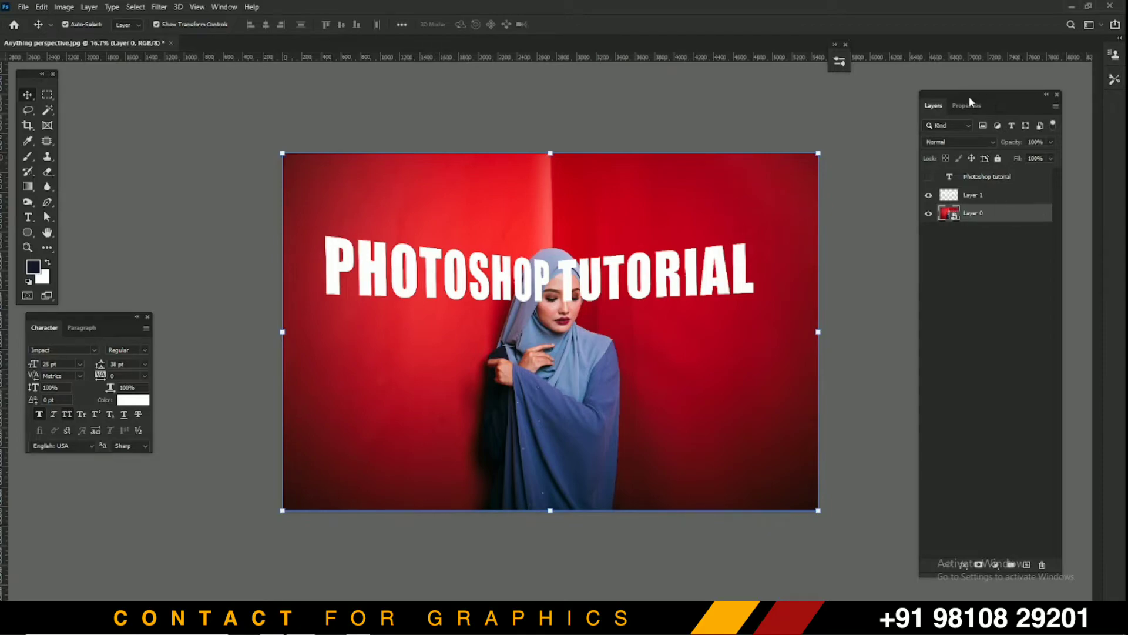
click(964, 106)
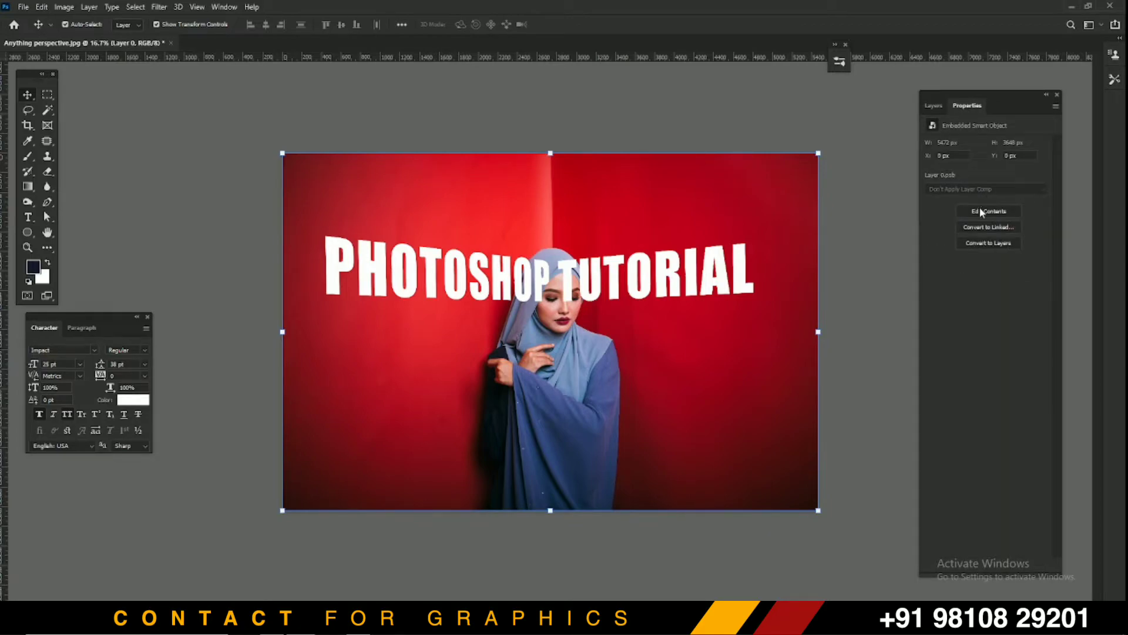
click(983, 212)
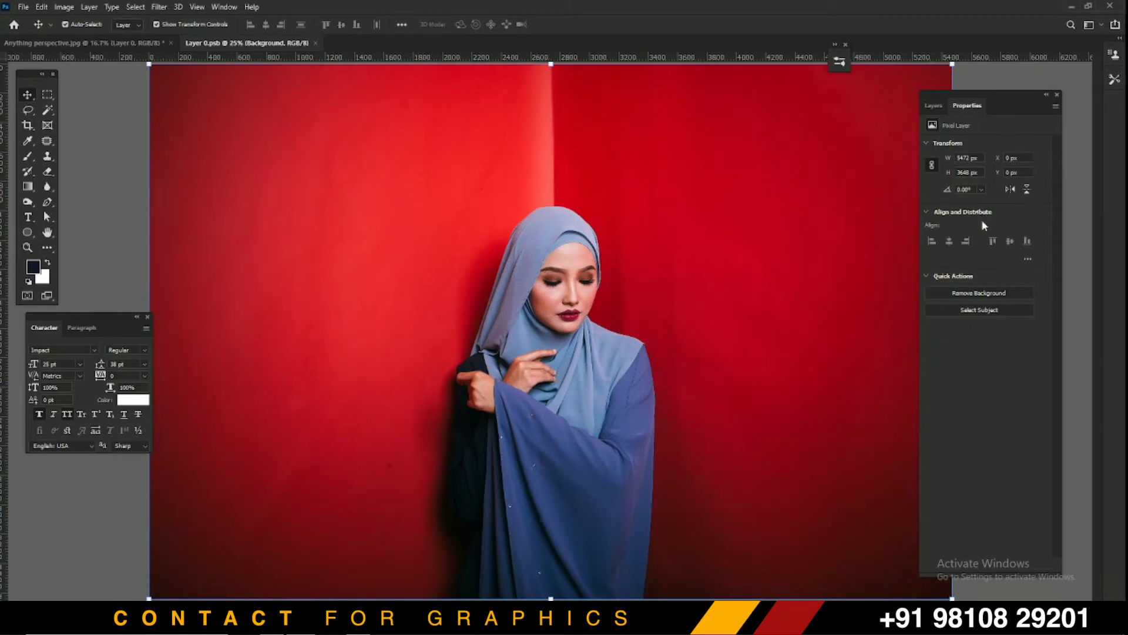
click(976, 294)
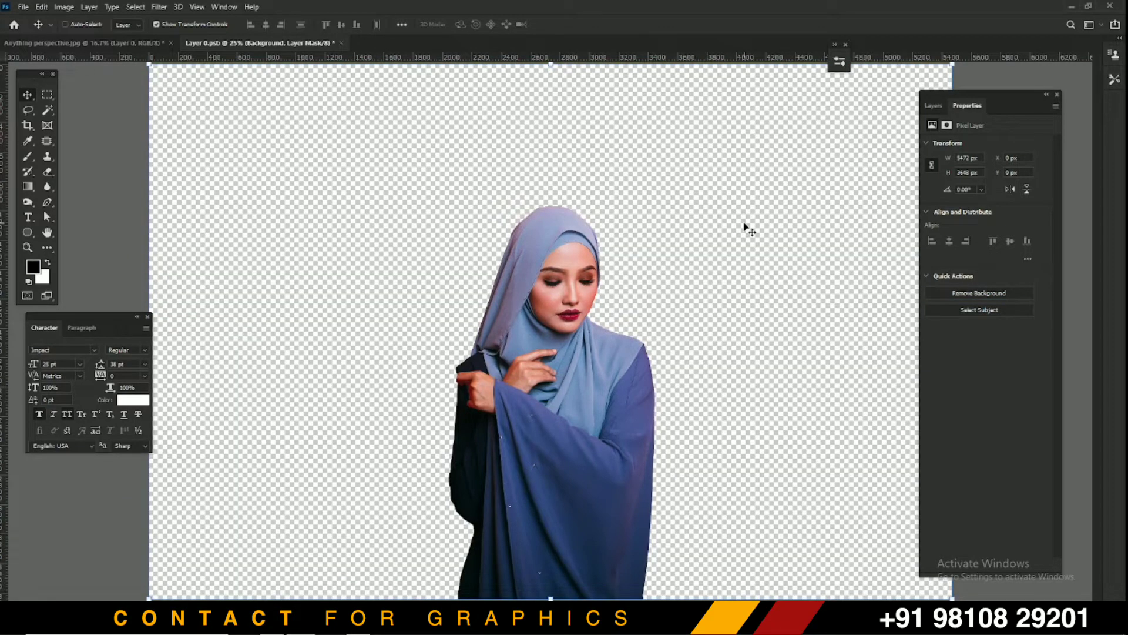
key(ctrl+minus)
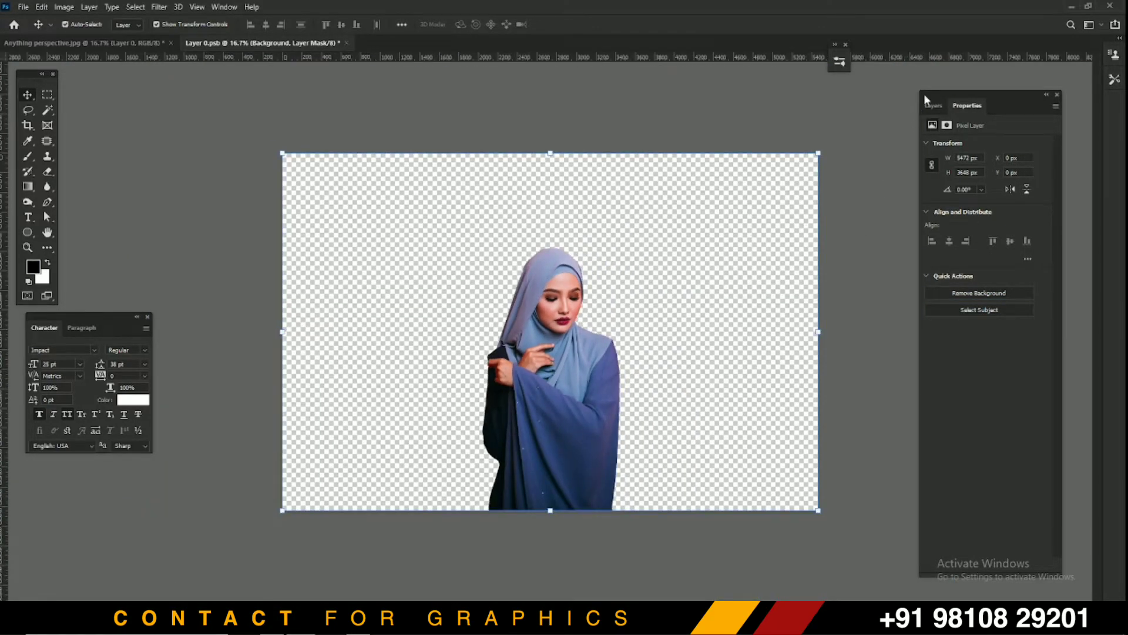
click(933, 106)
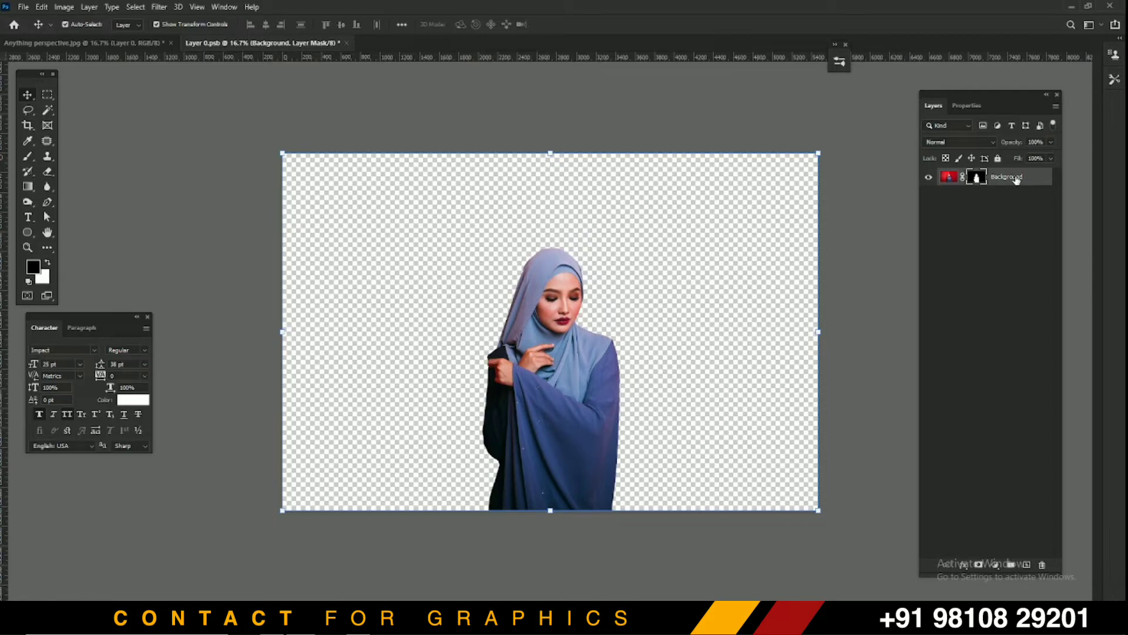
Duplicate the masked layer, apply its mask, and copy both layers into Anything perspective.jpg.
mouse_move(1017, 178)
mouse_down()
mouse_move(1037, 553)
mouse_move(1026, 564)
mouse_up()
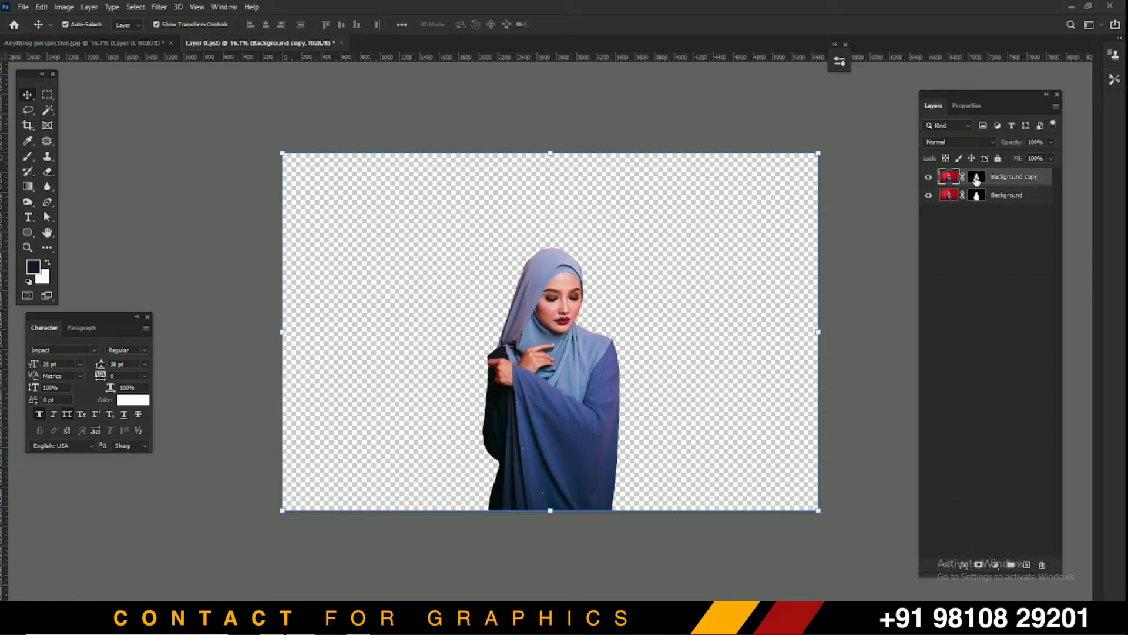
click(976, 177)
right_click(976, 178)
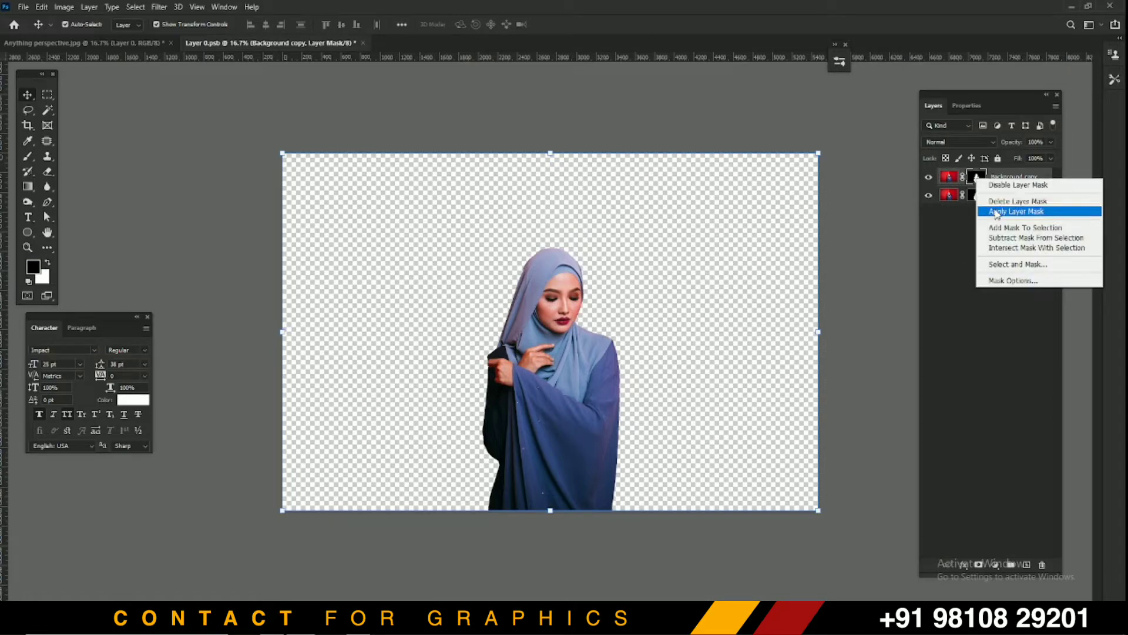
click(996, 202)
shift+click(1004, 197)
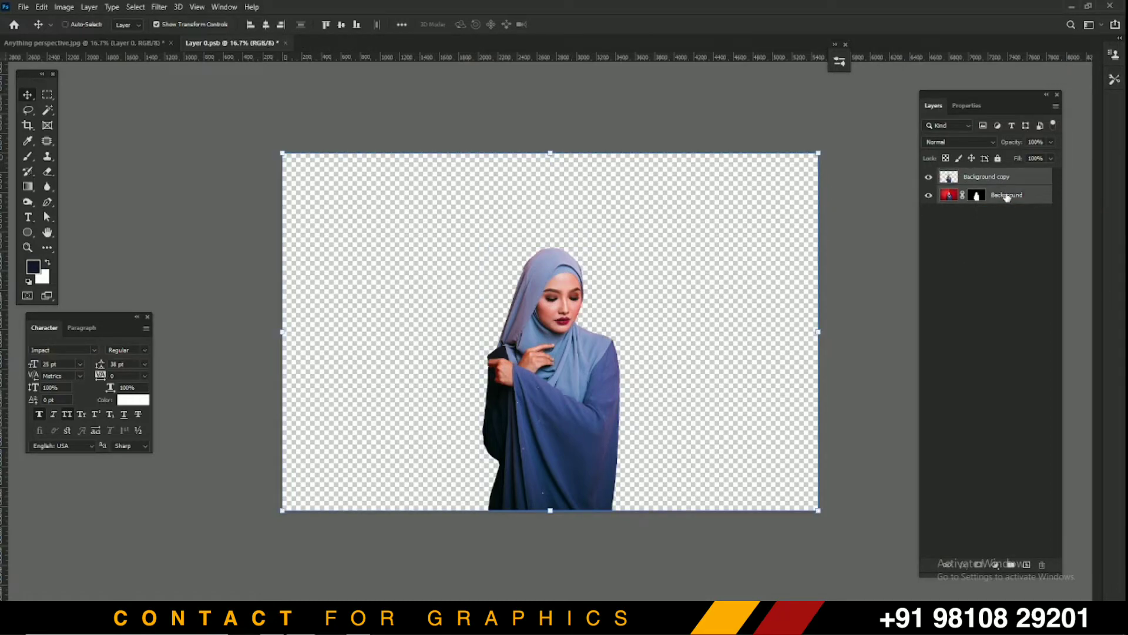
right_click(1004, 194)
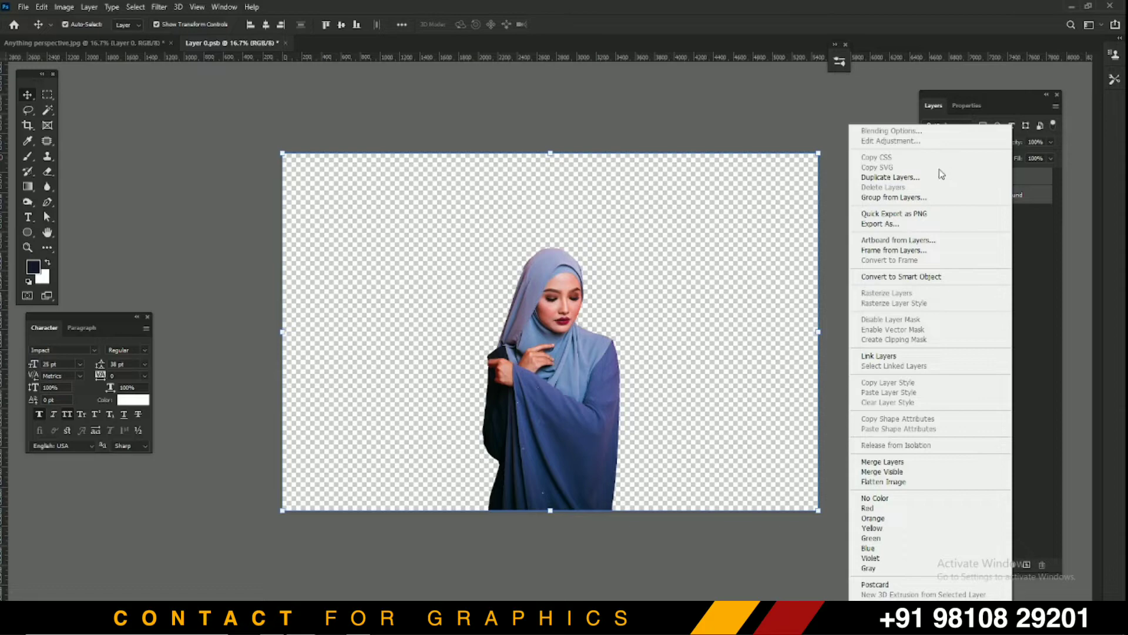
click(923, 178)
click(527, 215)
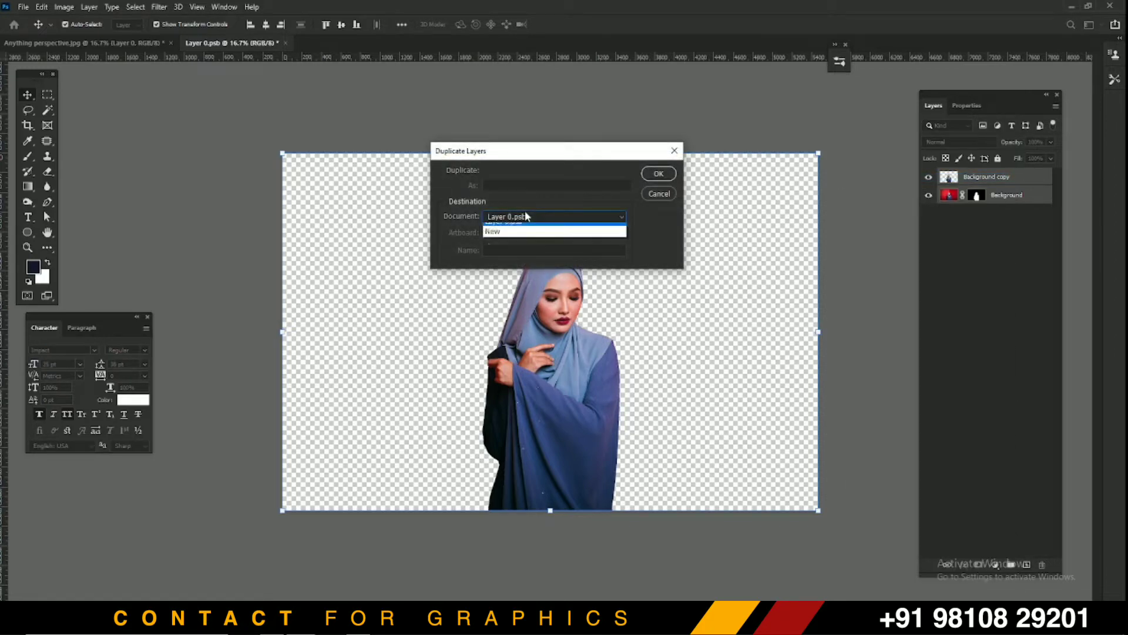
click(550, 226)
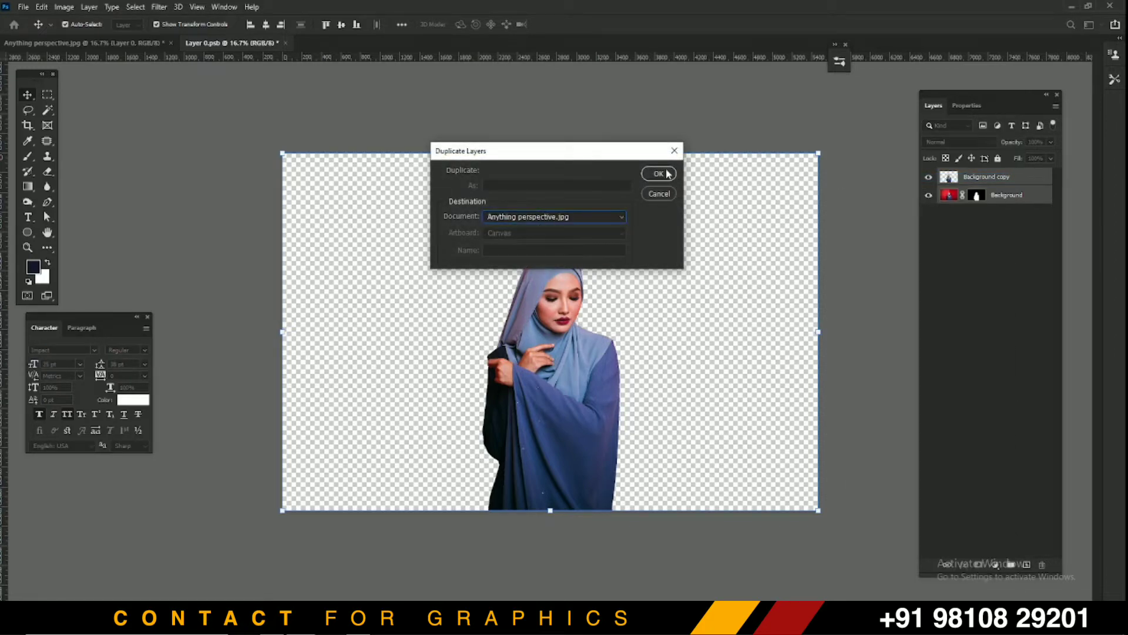
click(659, 173)
Move Layer 1 below Background copy, raise the text on the wall, and lock its transparent pixels.
click(69, 44)
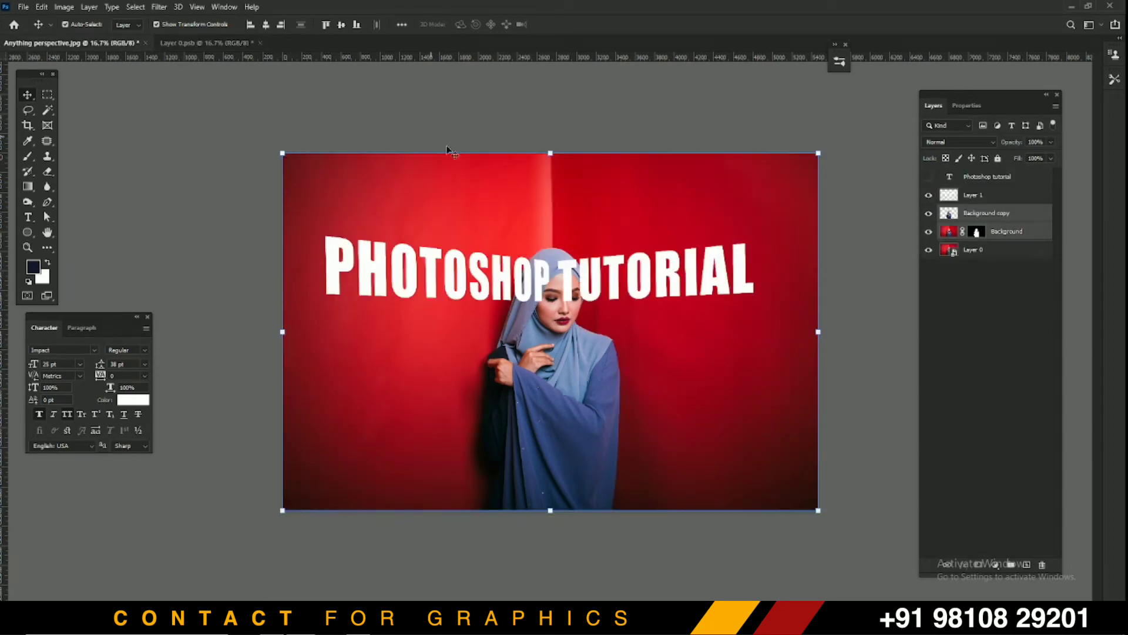
click(1023, 217)
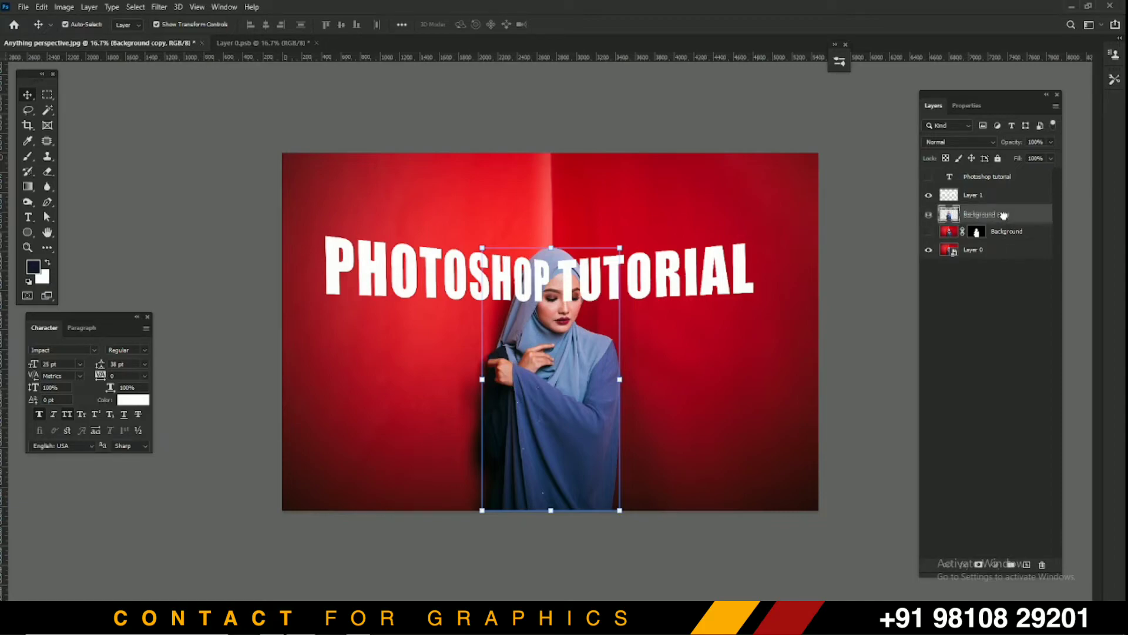
click(996, 179)
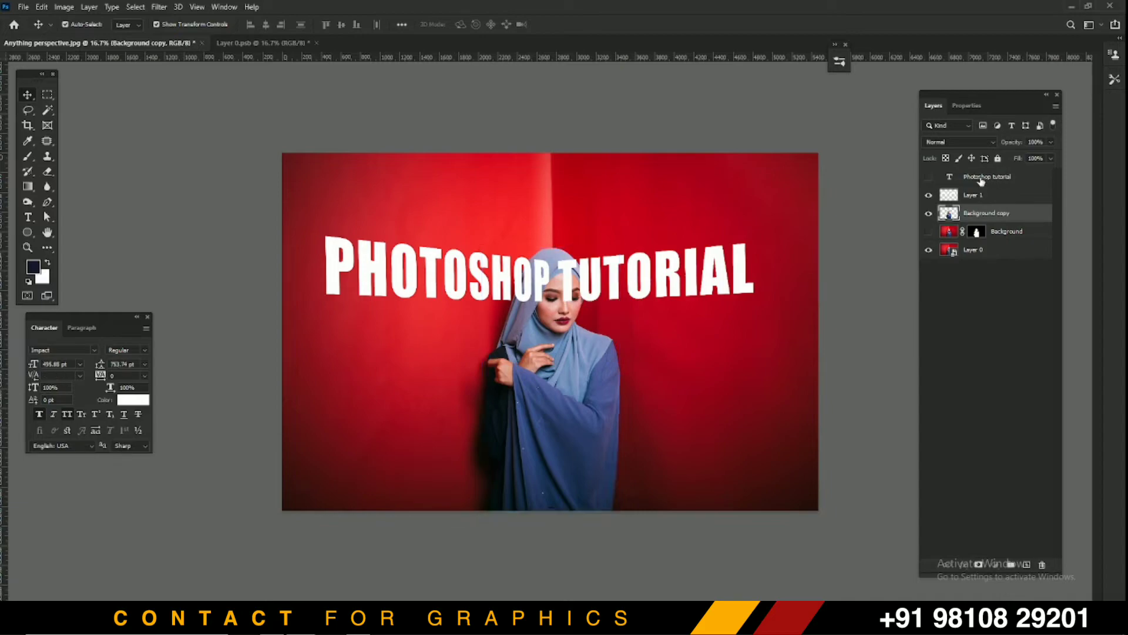
click(987, 196)
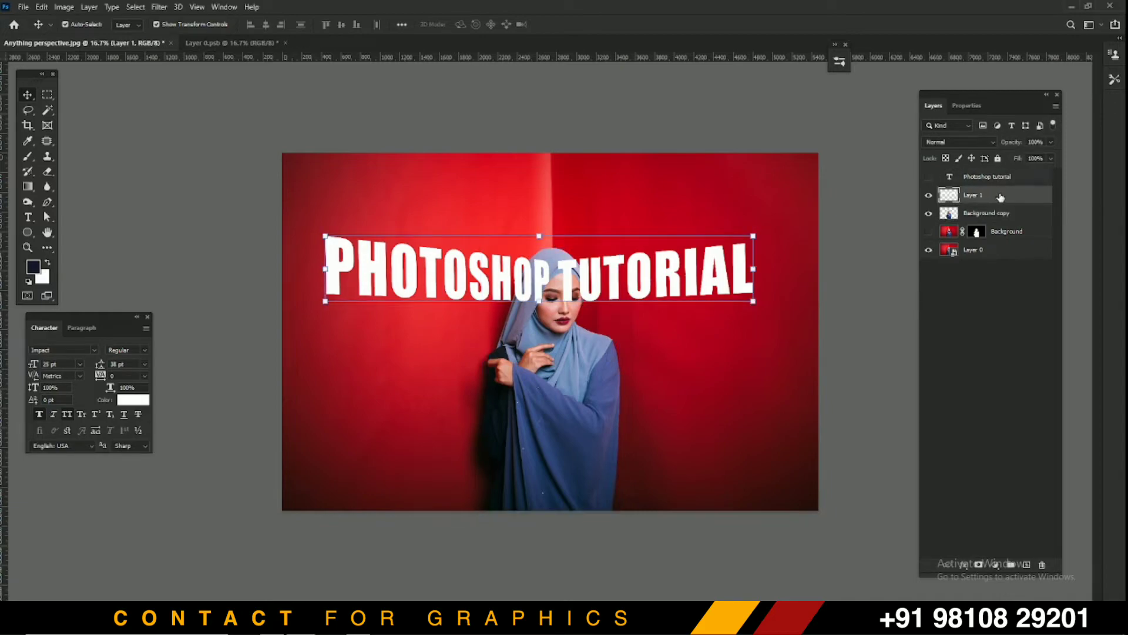
drag(1000, 197, 999, 241)
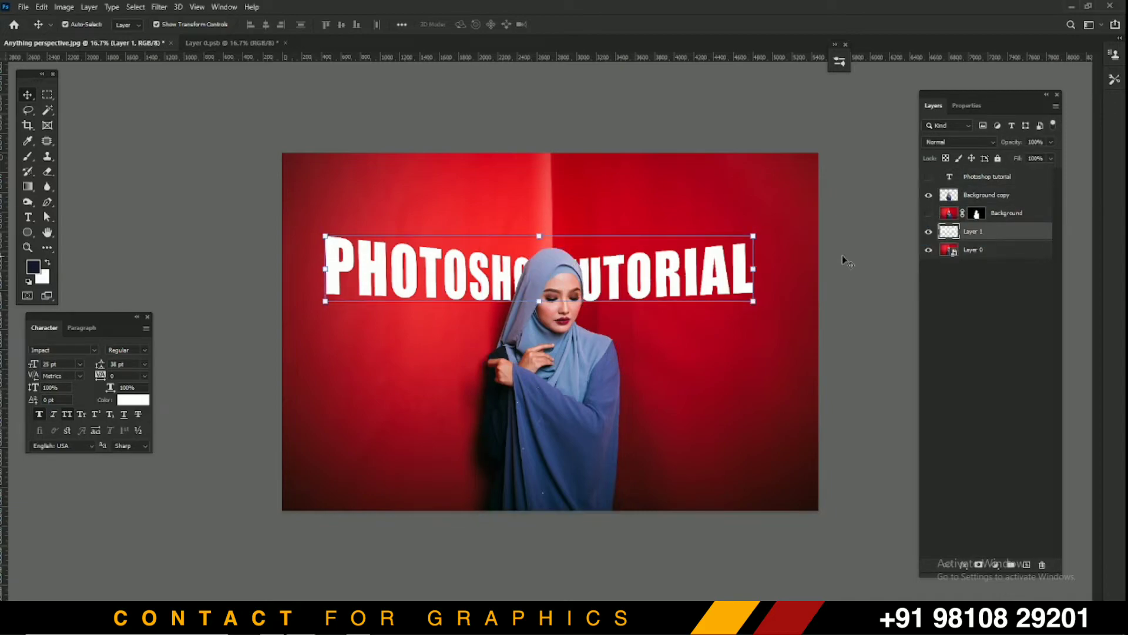
drag(611, 268, 608, 275)
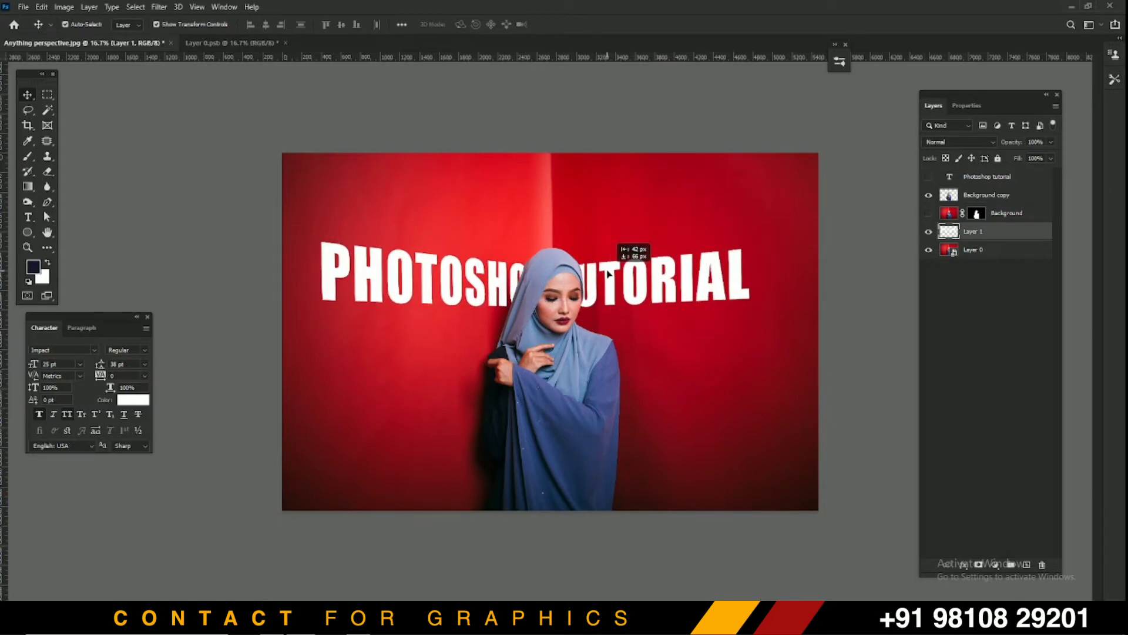
mouse_move(608, 275)
mouse_down()
mouse_move(611, 298)
mouse_move(607, 245)
mouse_up()
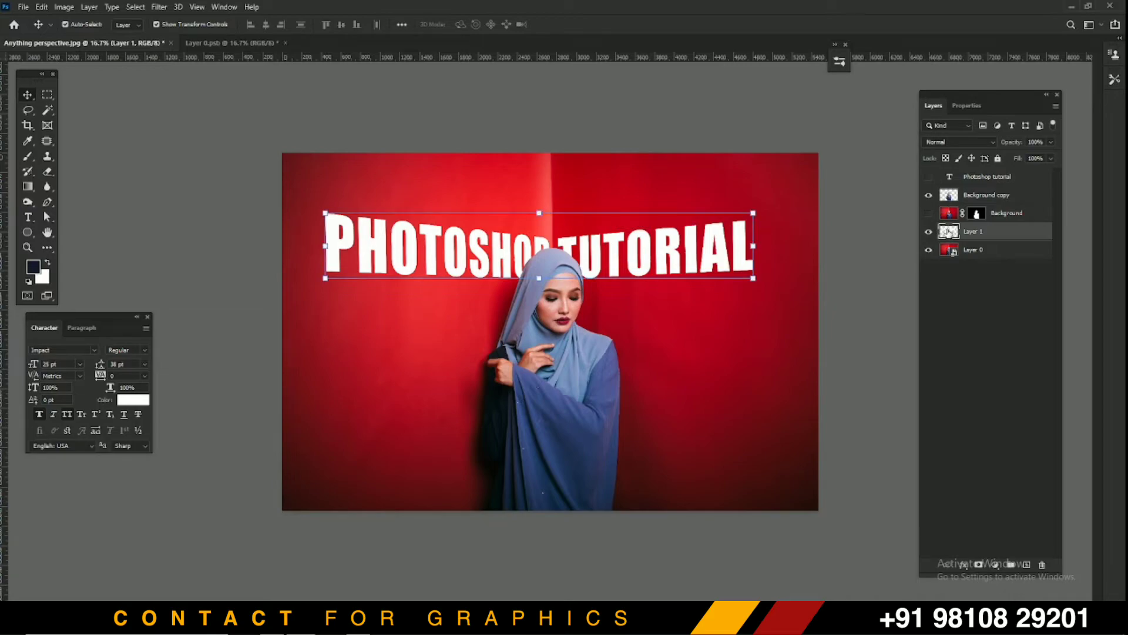
click(945, 160)
Set the foreground colour to bright yellow and fill Layer 1's lettering with it.
click(32, 267)
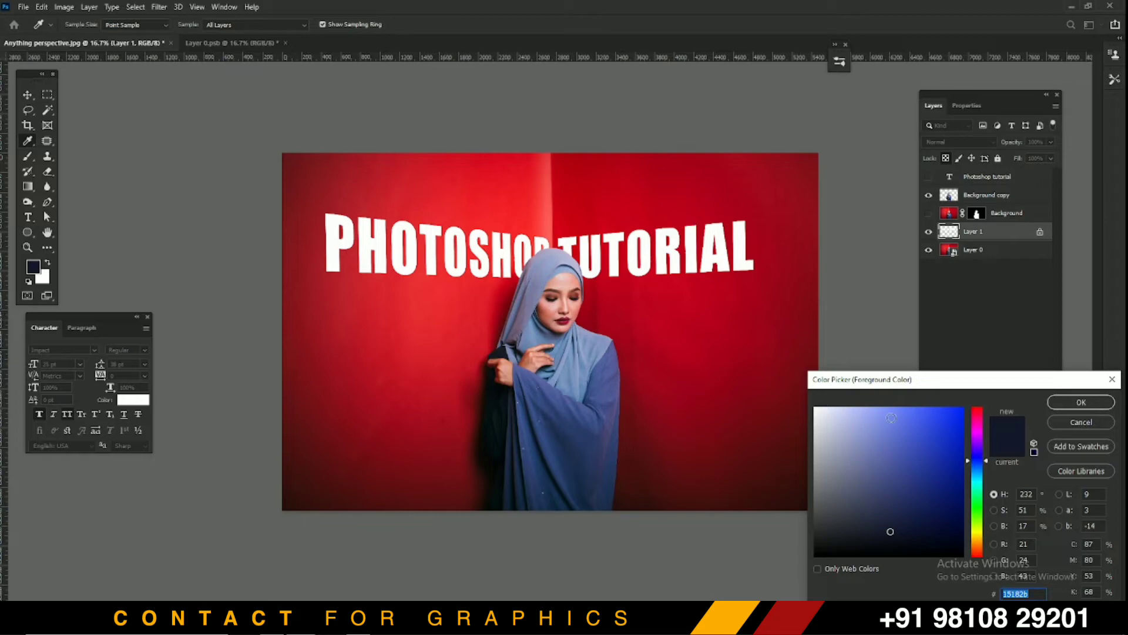
click(974, 535)
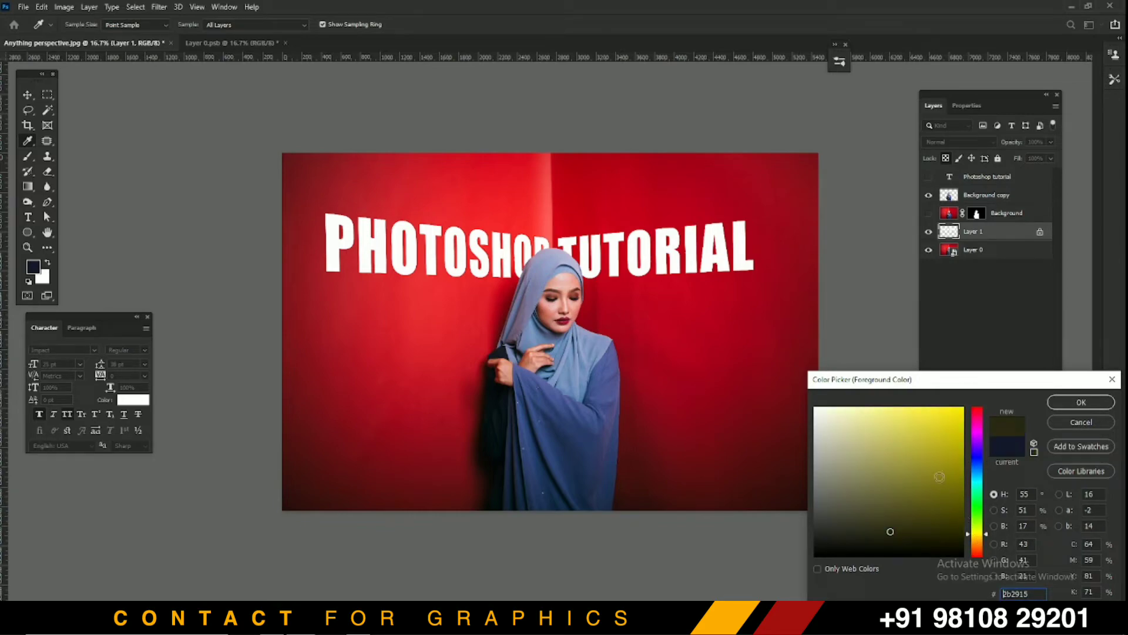
click(939, 455)
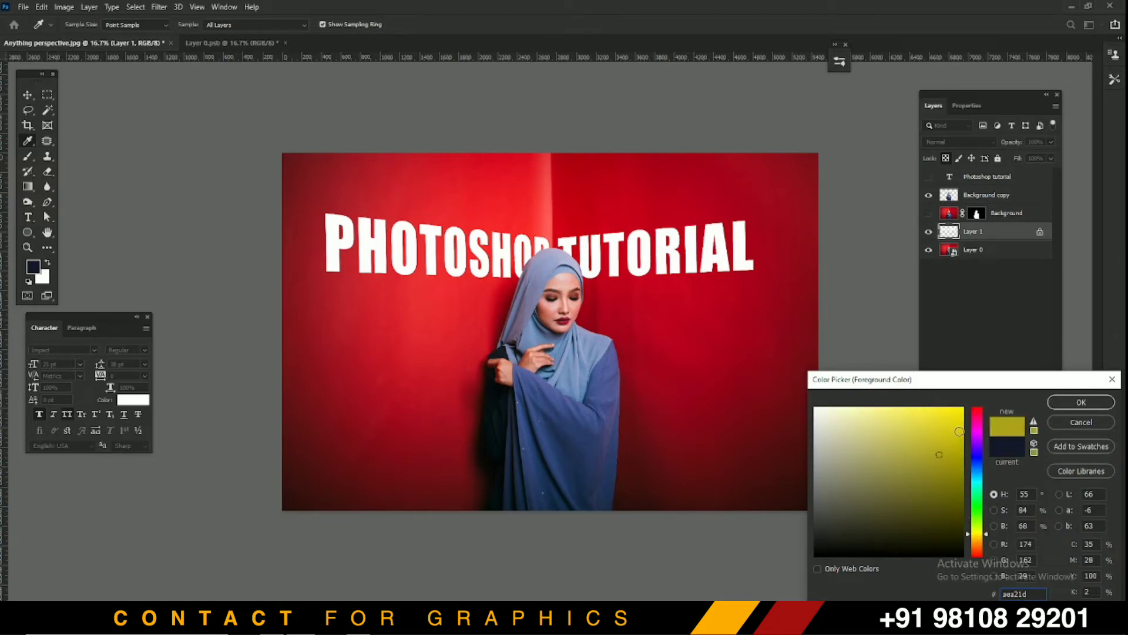
click(1081, 402)
key(v)
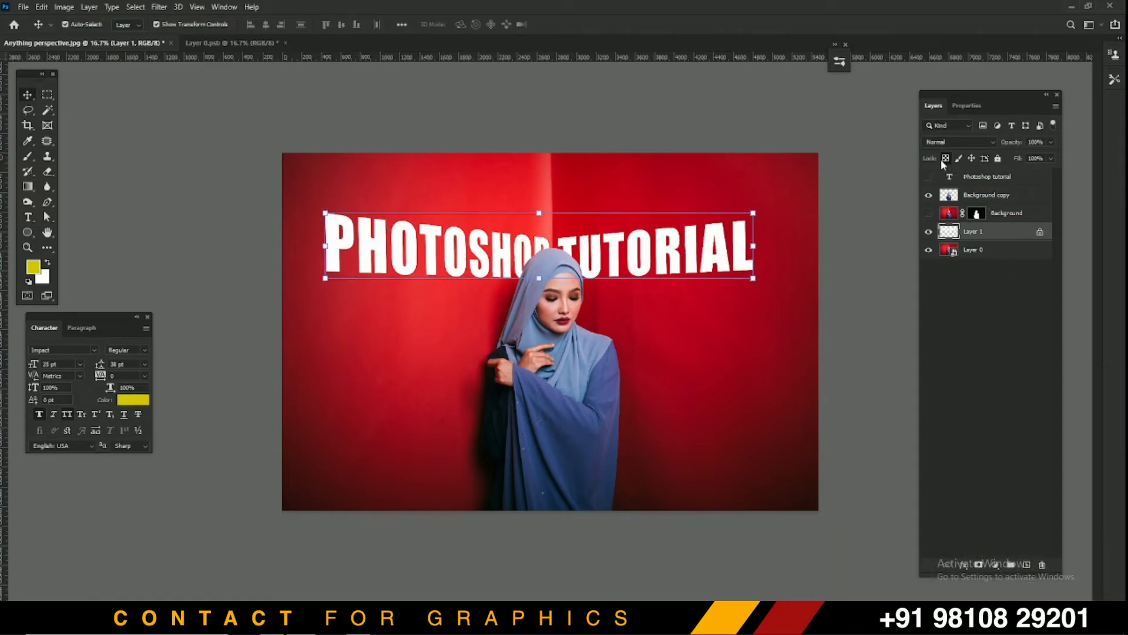
click(134, 402)
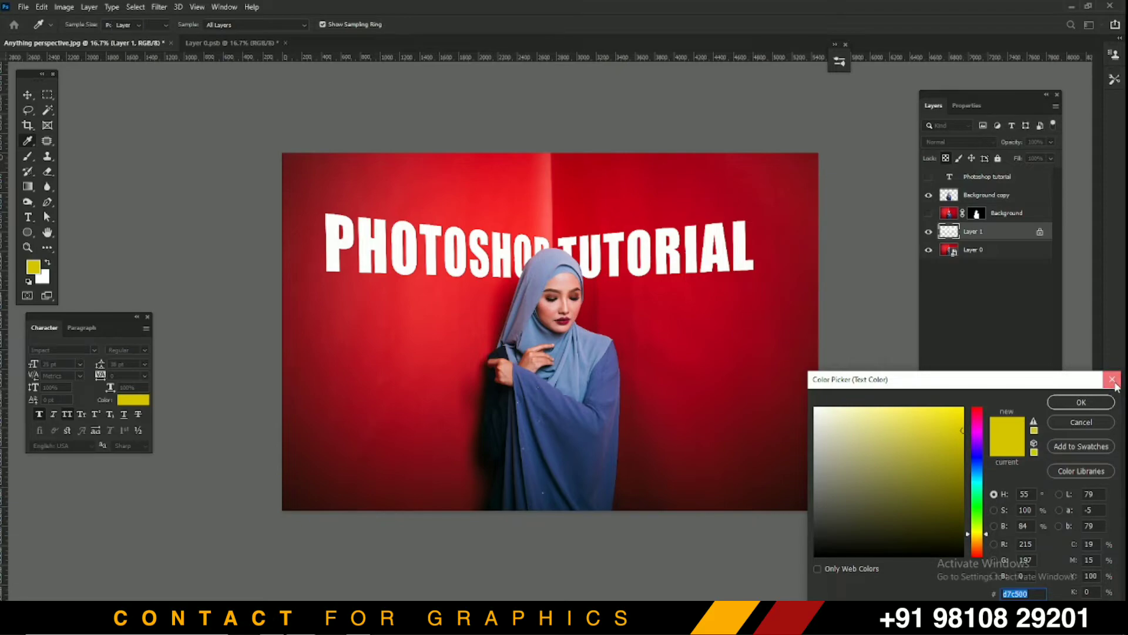
click(1113, 381)
key(alt+BackSpace)
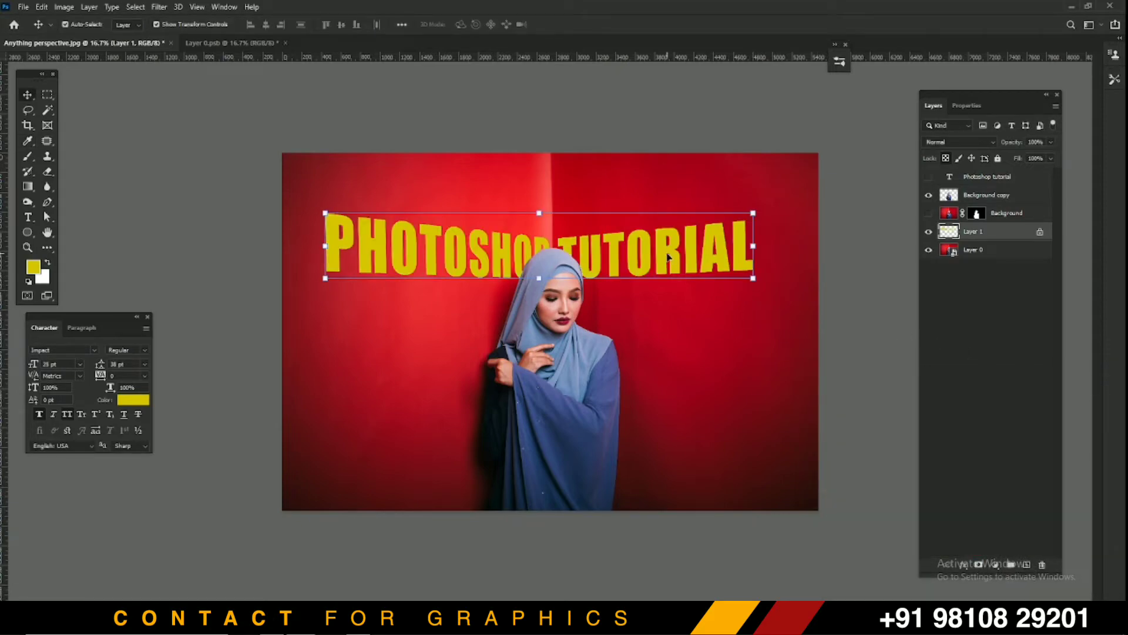
Add a textured Bevel & Emboss style with deeper, finer texture to the lettering layer.
double_click(1006, 233)
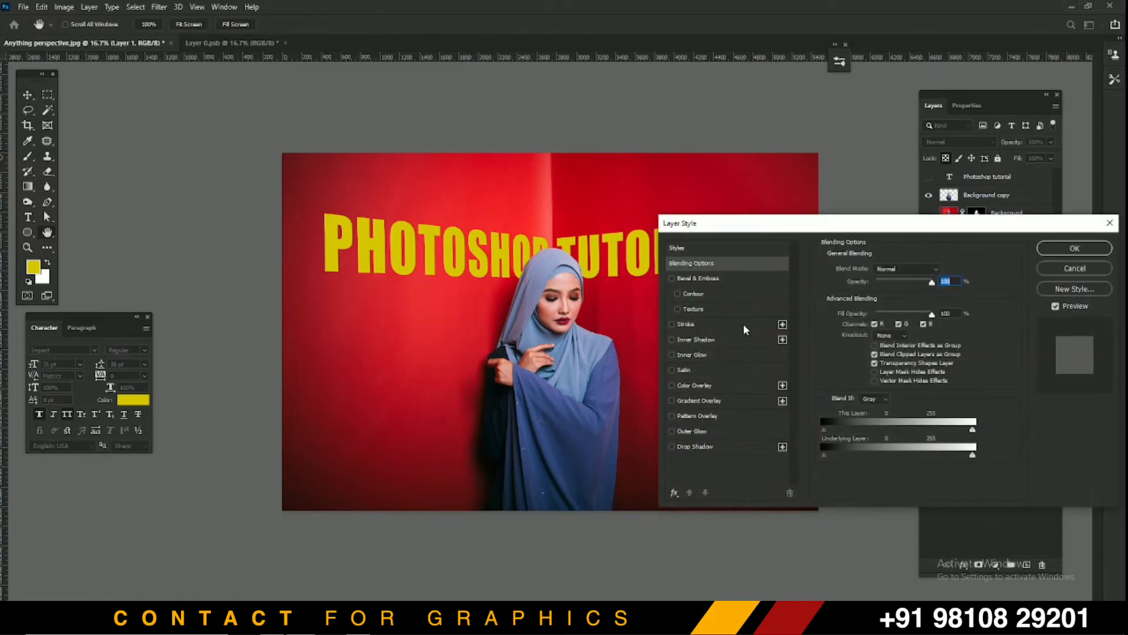
click(731, 339)
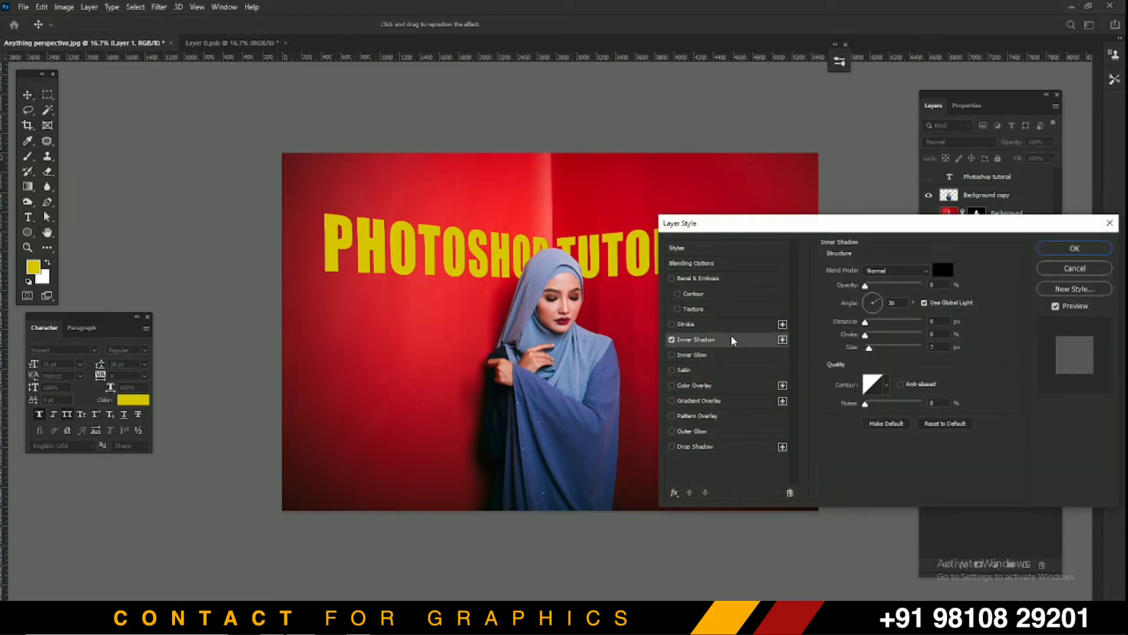
click(672, 339)
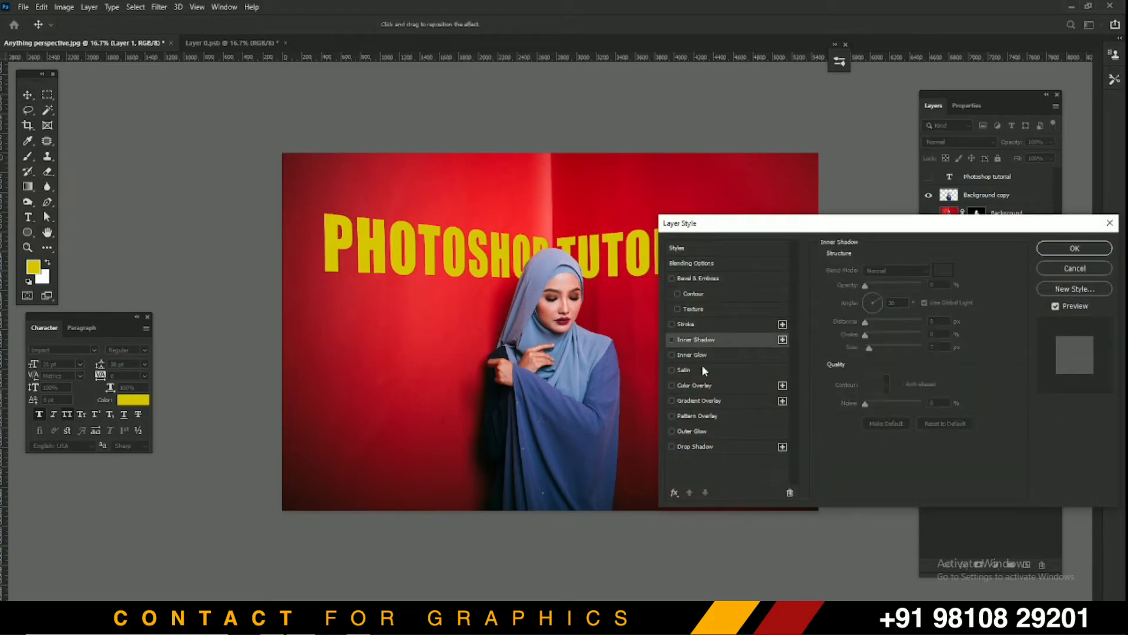
click(702, 311)
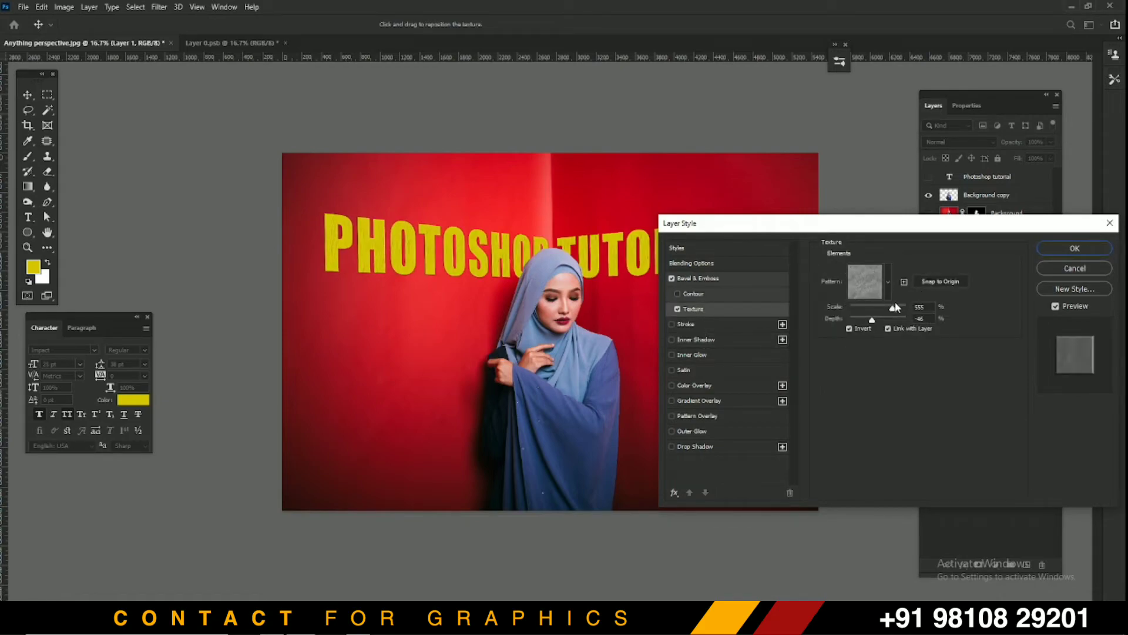
mouse_move(872, 319)
mouse_down()
mouse_move(897, 320)
mouse_move(890, 325)
mouse_up()
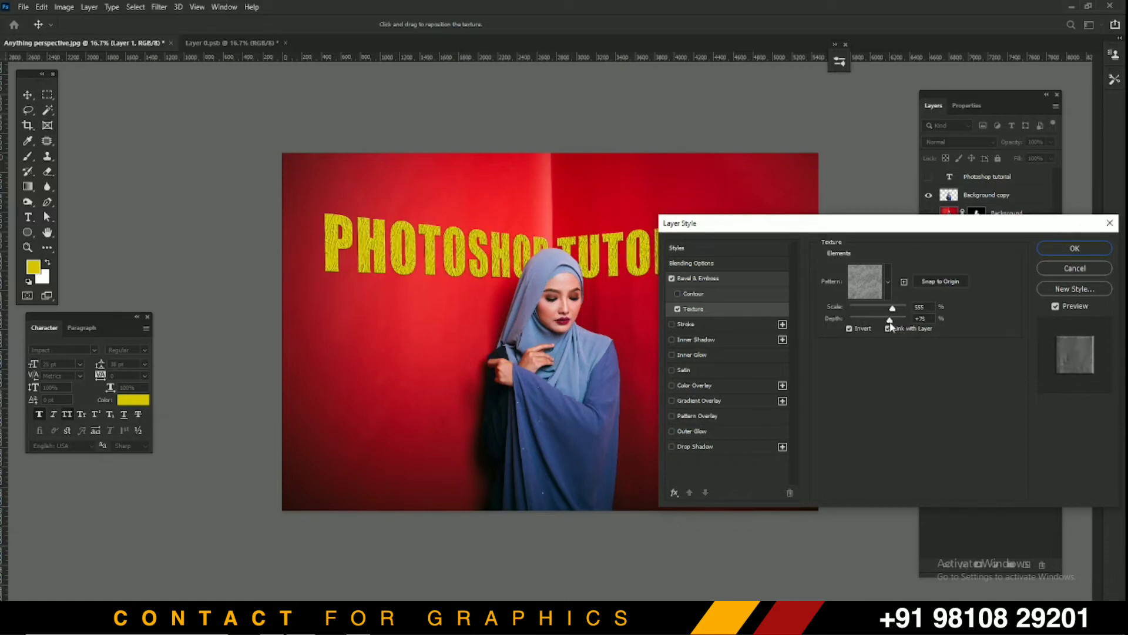
click(889, 322)
drag(890, 310, 866, 309)
click(1055, 249)
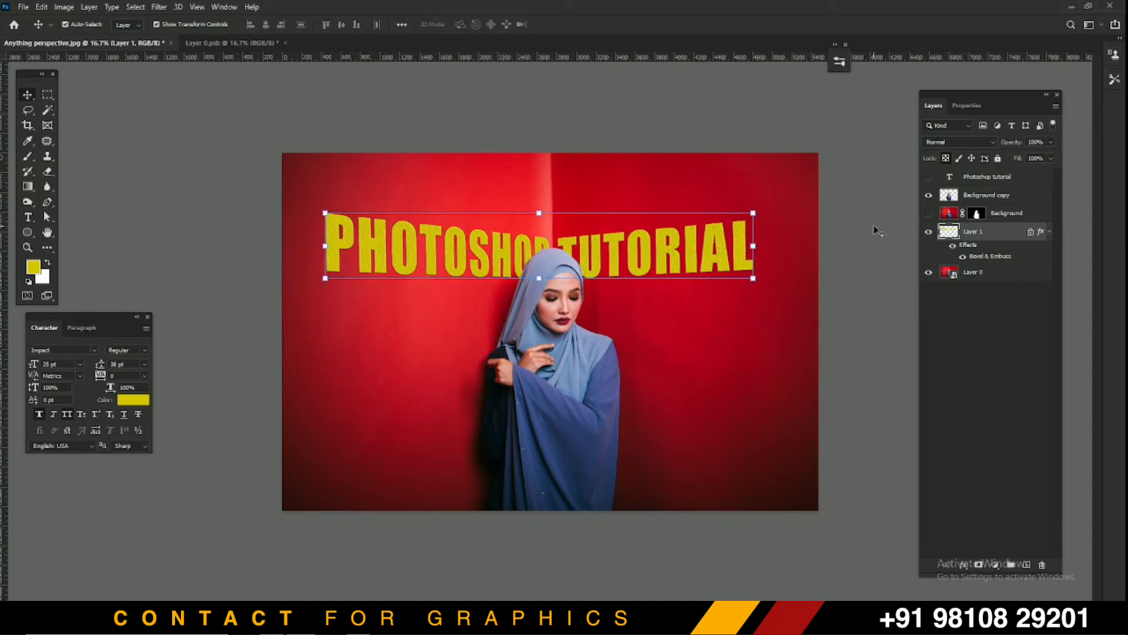
Save the layered image as Photoshop (*.PSD) file Anything perspective.psd on Local Disk (E:).
key(ctrl+shift+s)
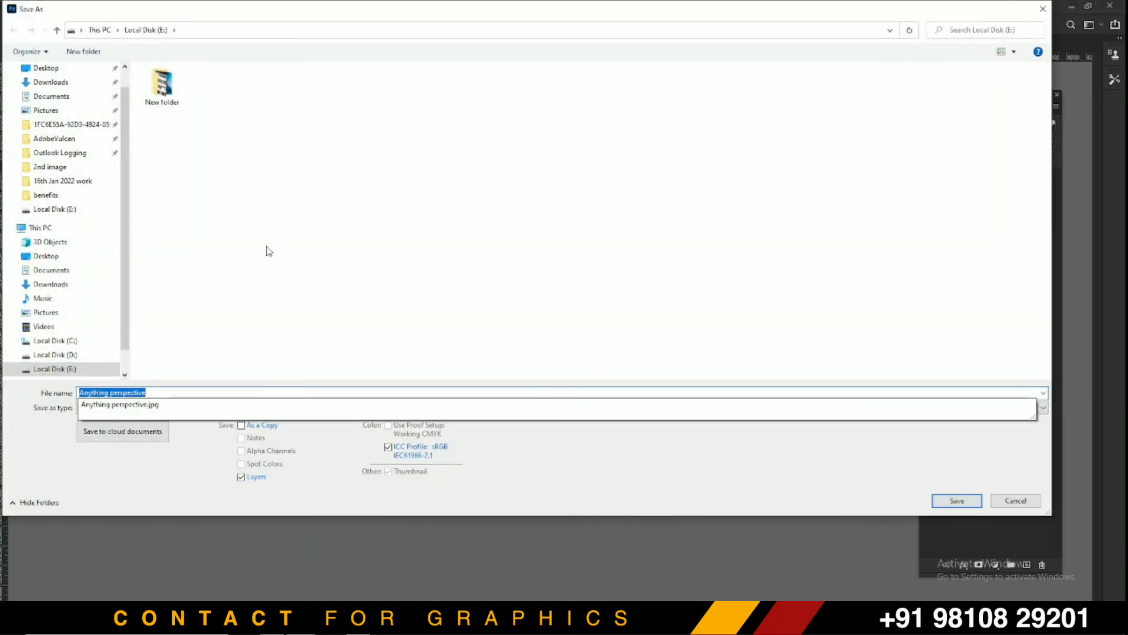
click(454, 319)
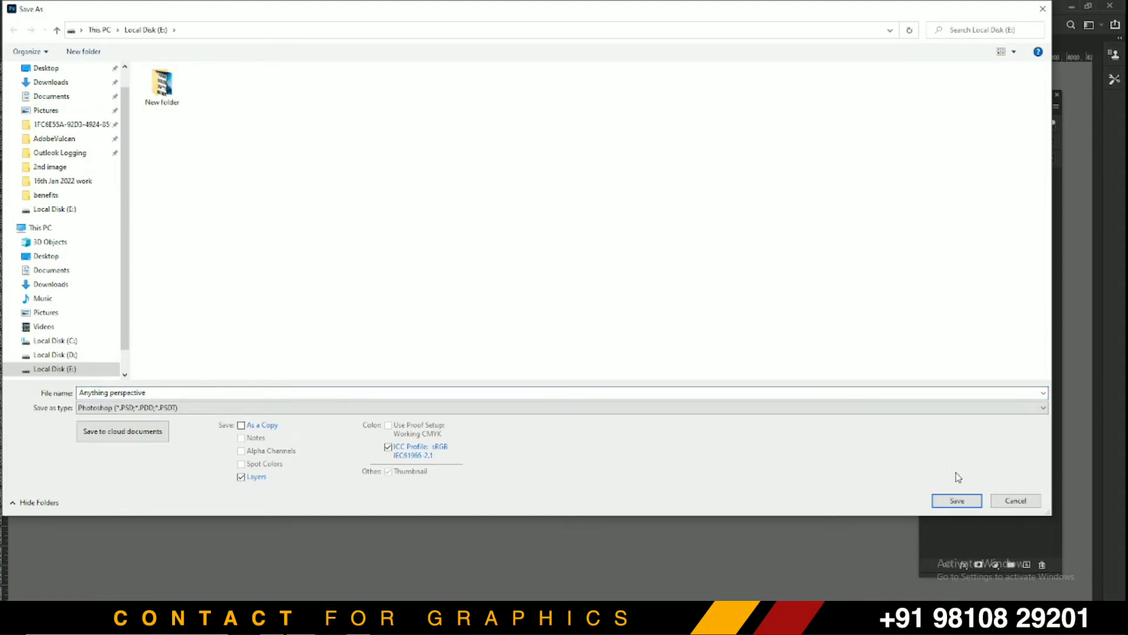
click(966, 503)
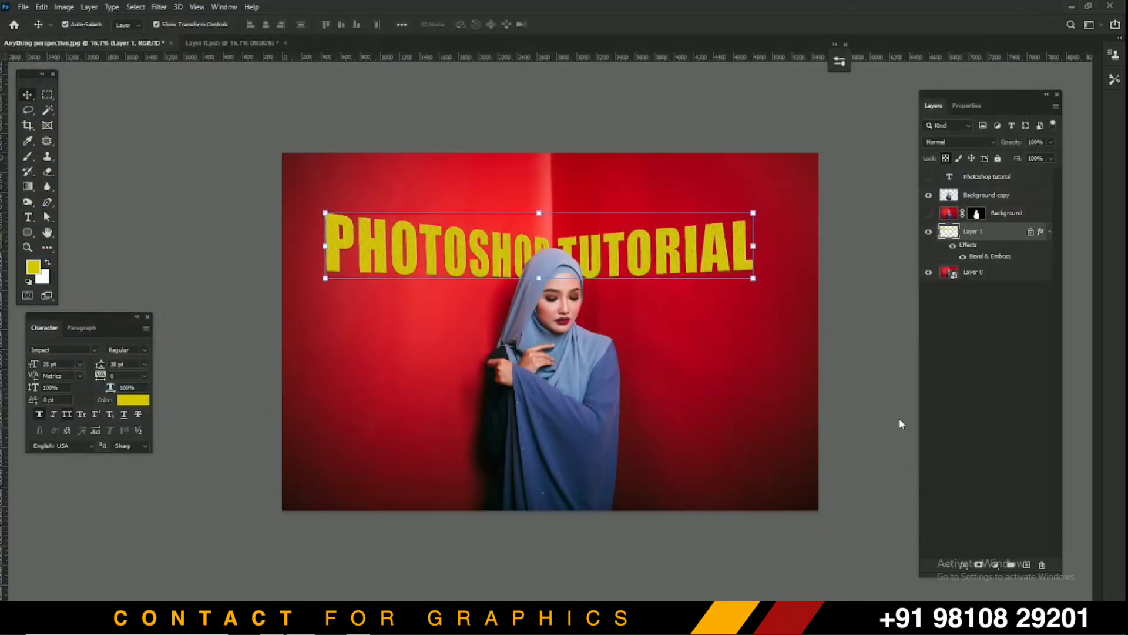
click(744, 126)
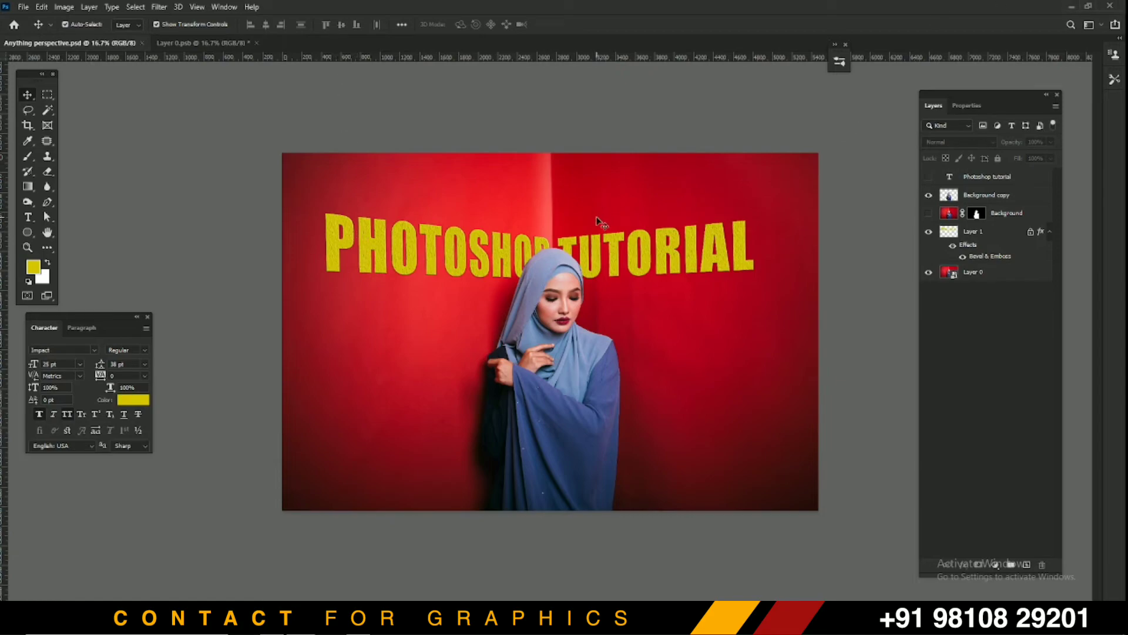
Enlarge the Layer 1 yellow PHOTOSHOP TUTORIAL text with Free Transform to span the upper red walls.
click(615, 253)
drag(615, 253, 603, 375)
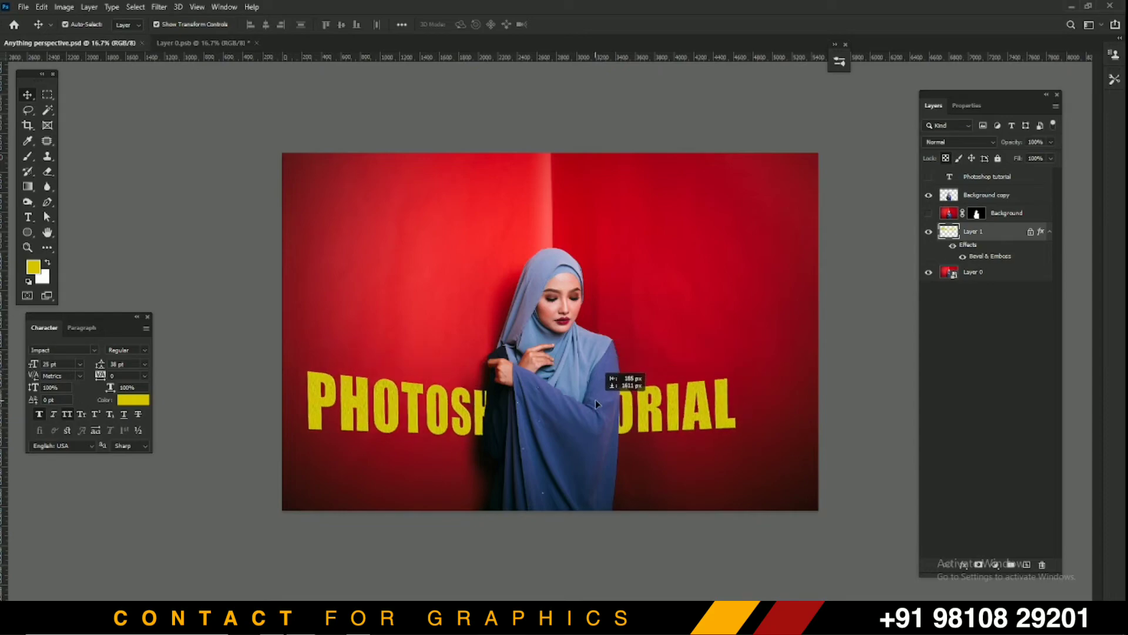
drag(595, 396, 801, 323)
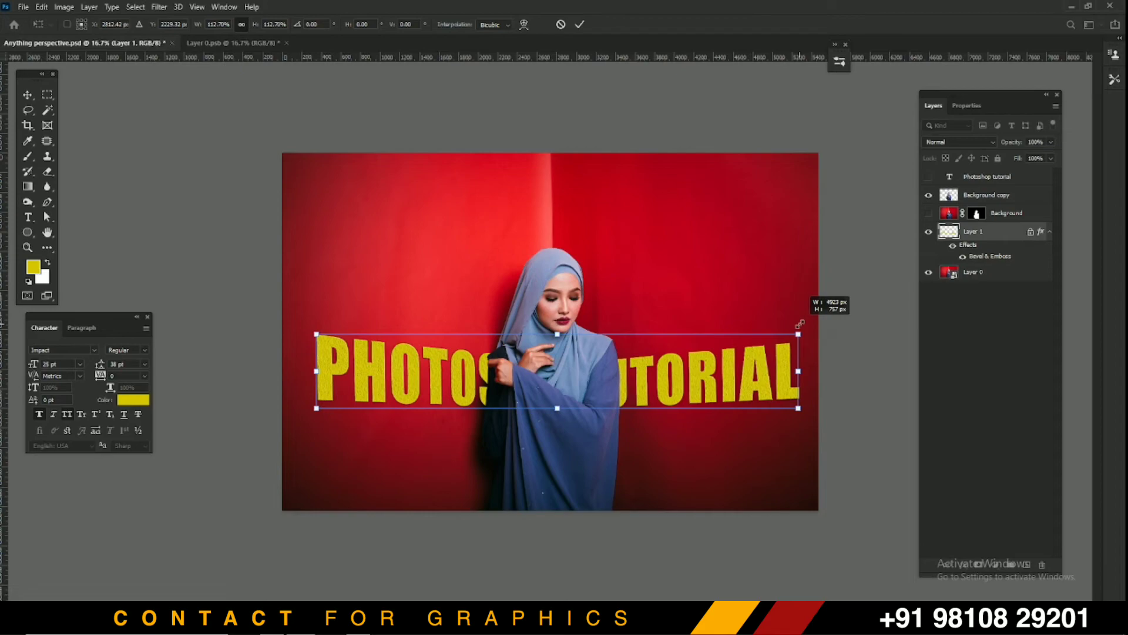
drag(322, 330, 383, 319)
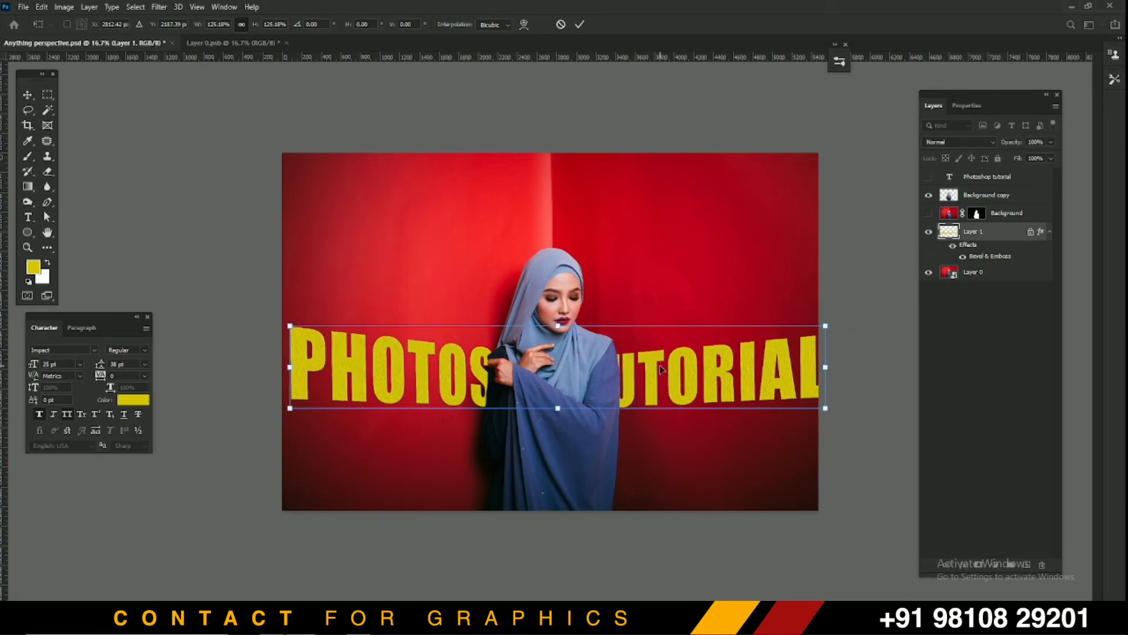
drag(662, 369, 667, 254)
key(Return)
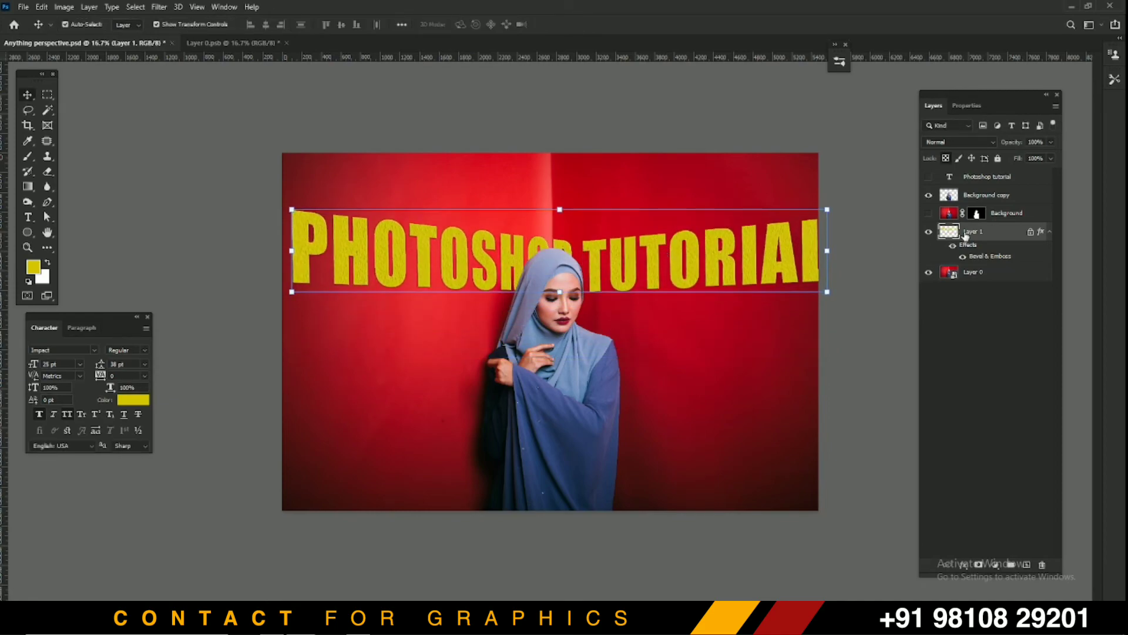
Set the Background copy cutout layer to Multiply and make the masked Background layer visible.
click(983, 195)
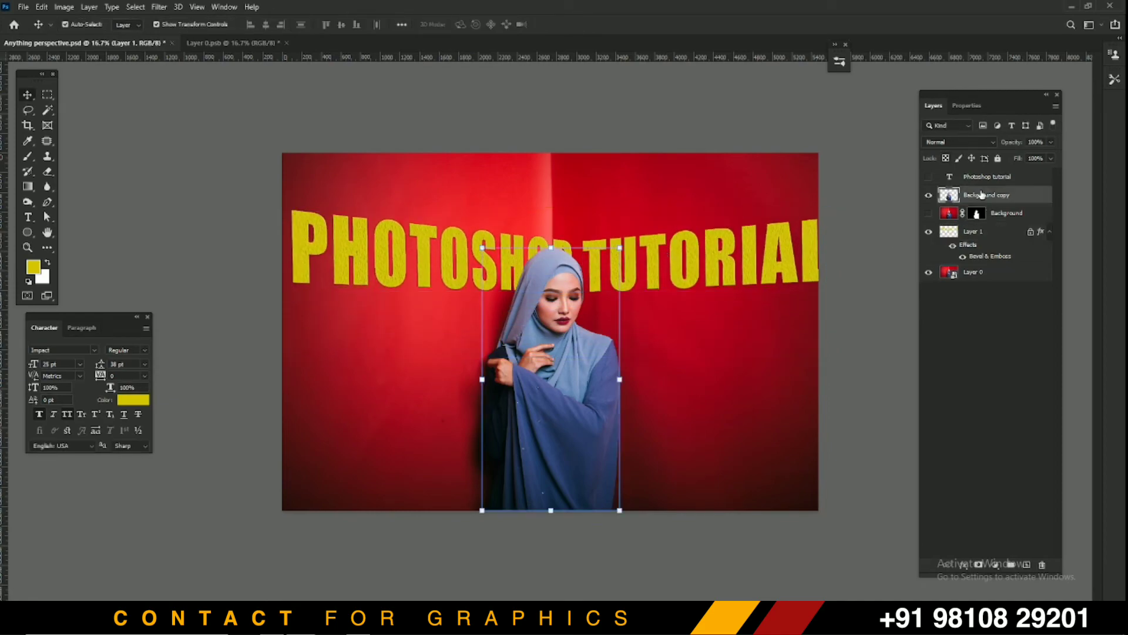
click(958, 143)
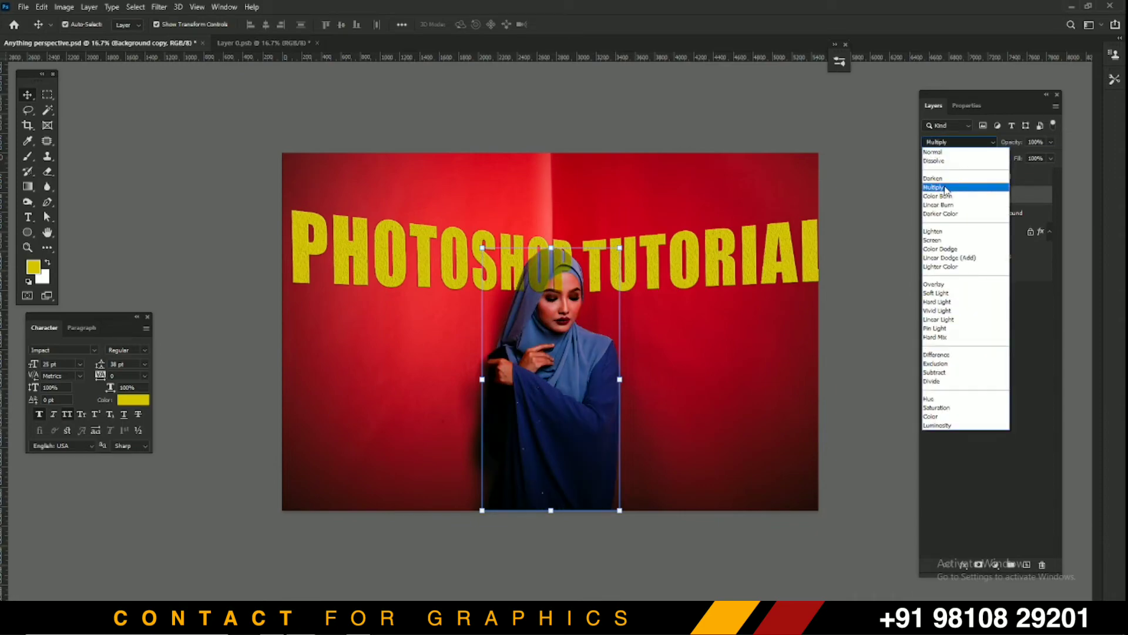
click(946, 188)
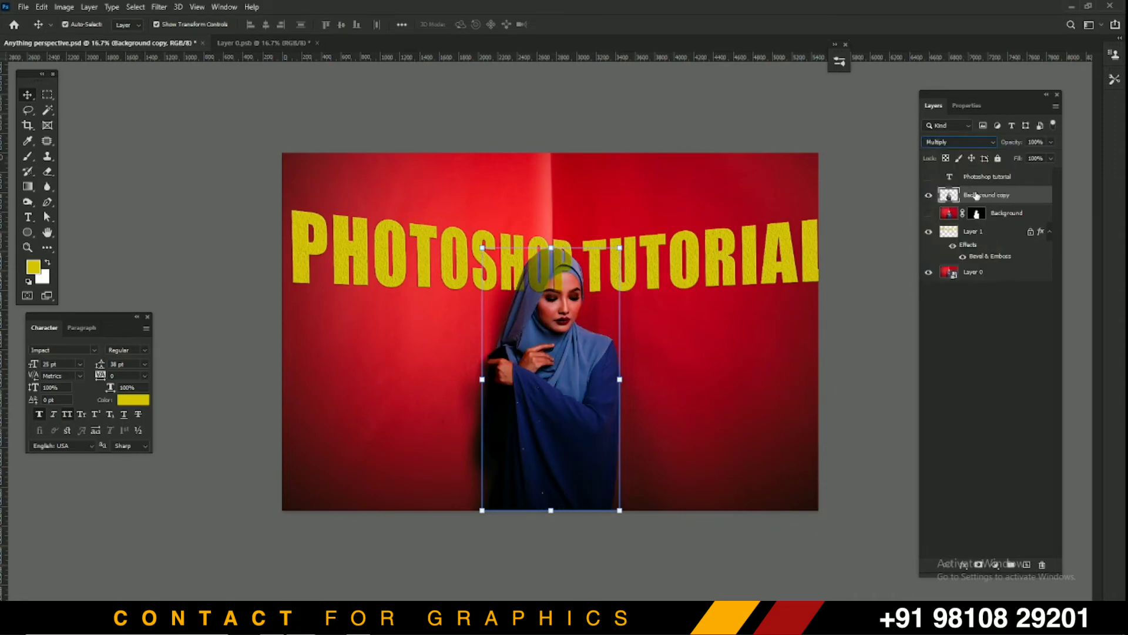
click(1007, 214)
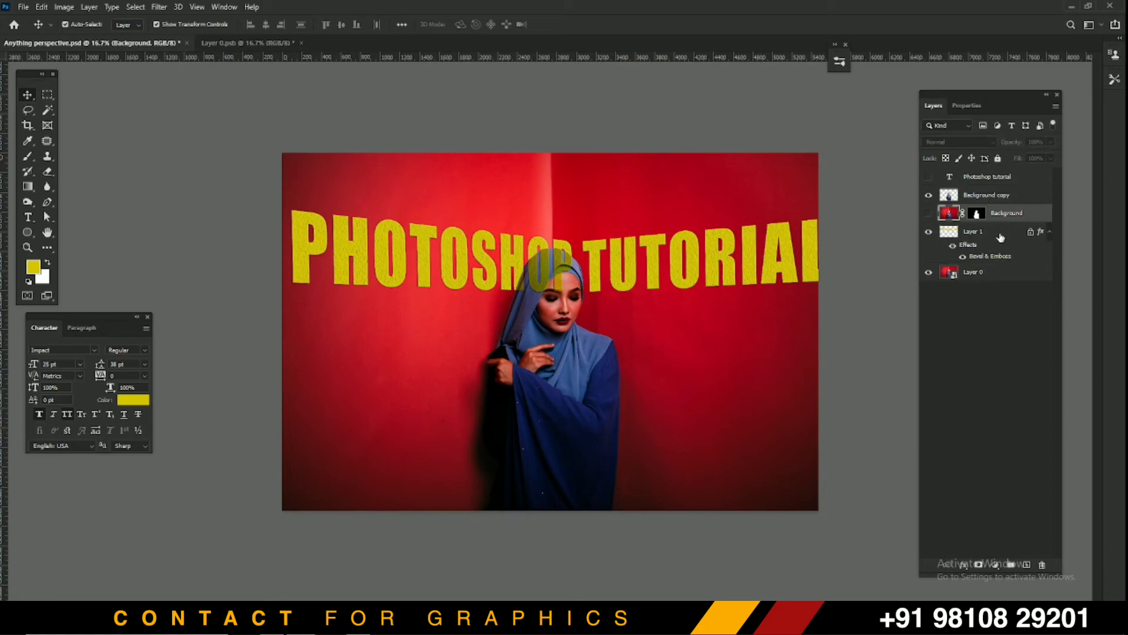
click(929, 214)
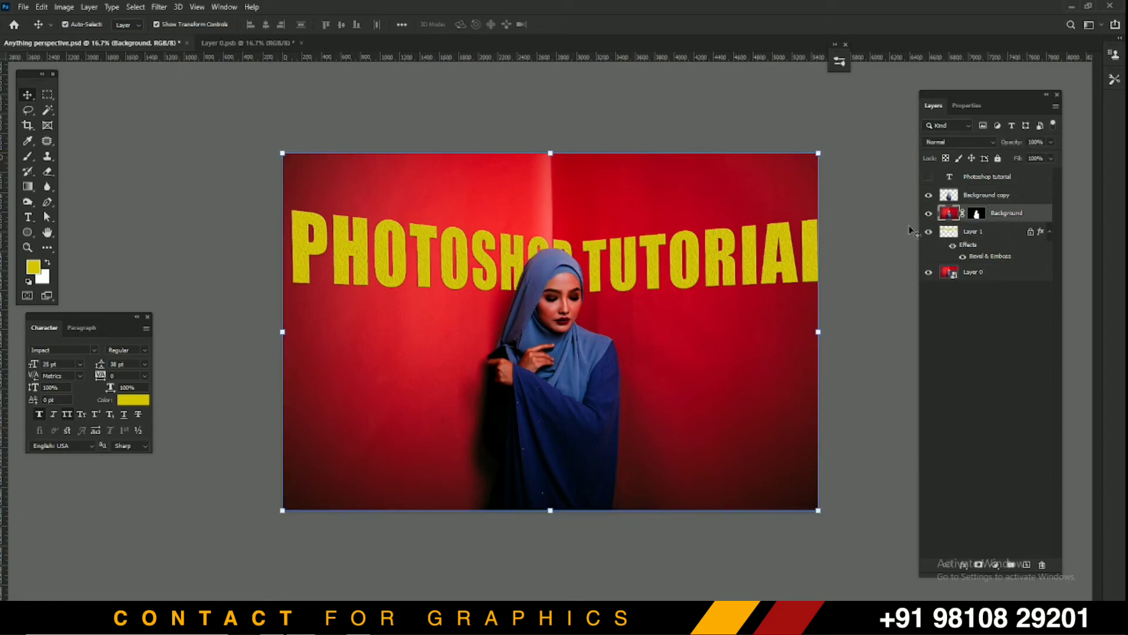
Save the updated layout to Anything perspective.psd.
click(903, 226)
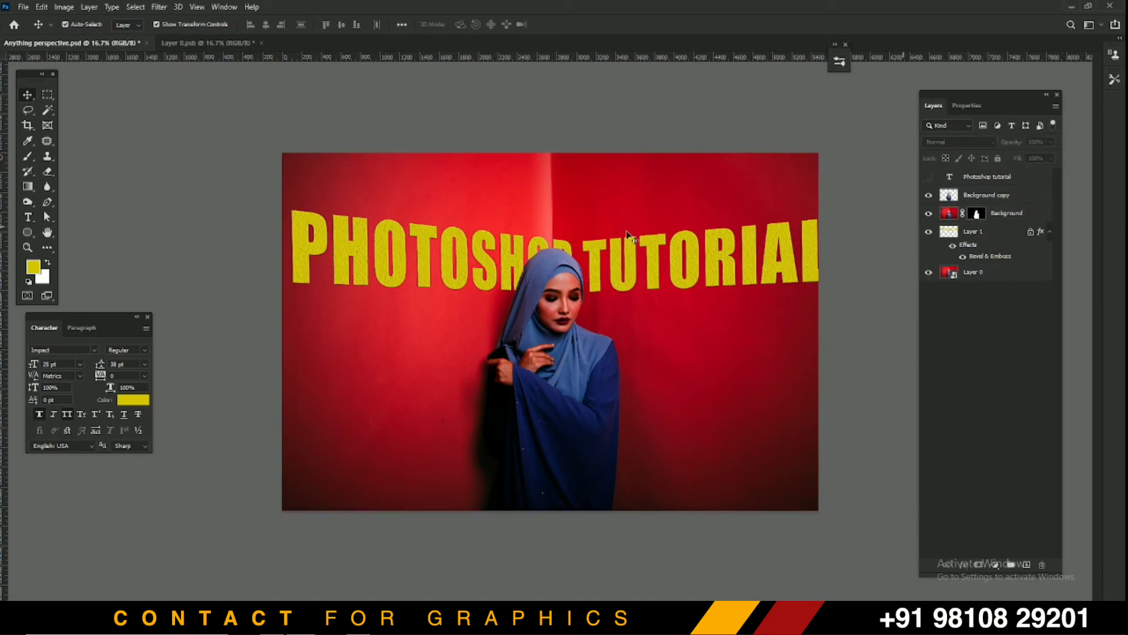
click(590, 246)
click(899, 237)
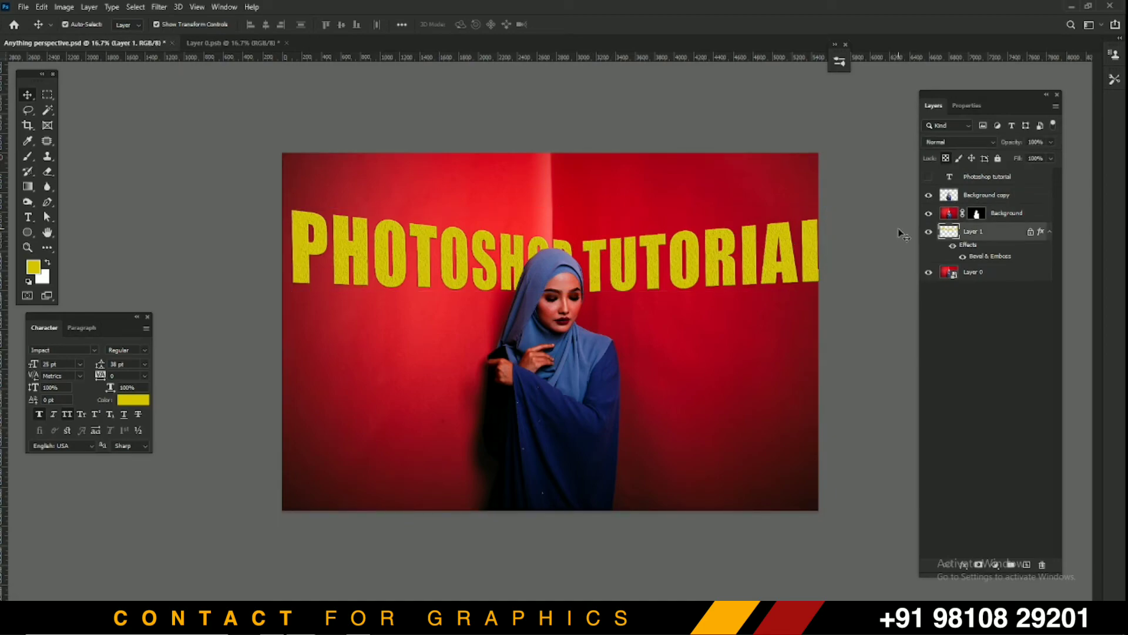
key(ctrl+s)
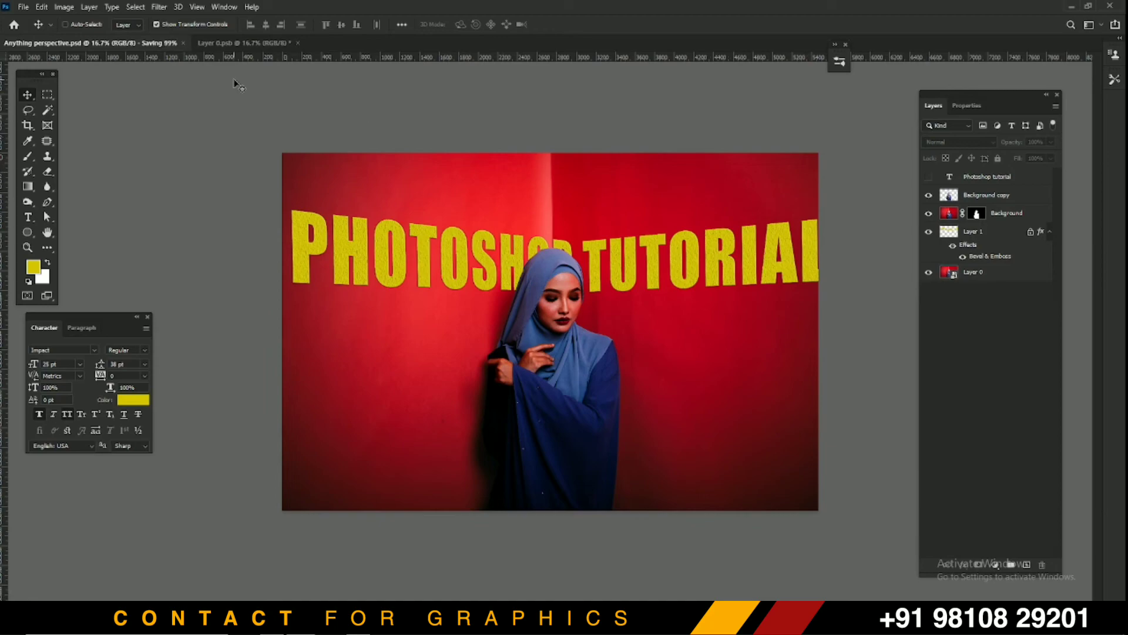
click(21, 7)
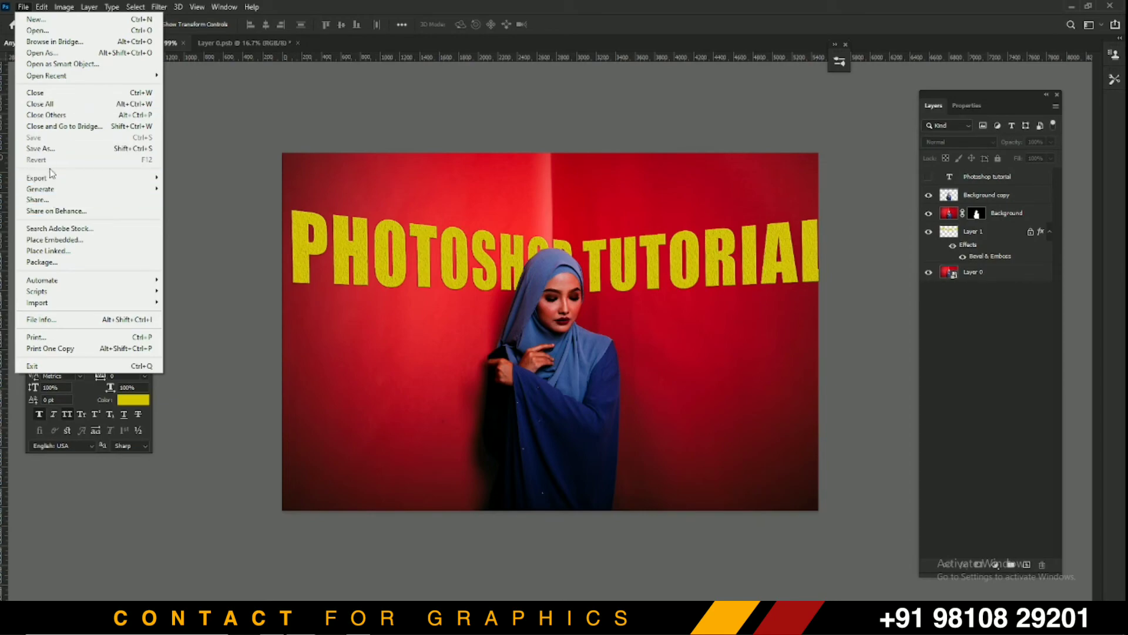
Save a JPEG copy replacing Anything perspective.jpg with default JPEG options, then select it in File Explorer.
click(108, 151)
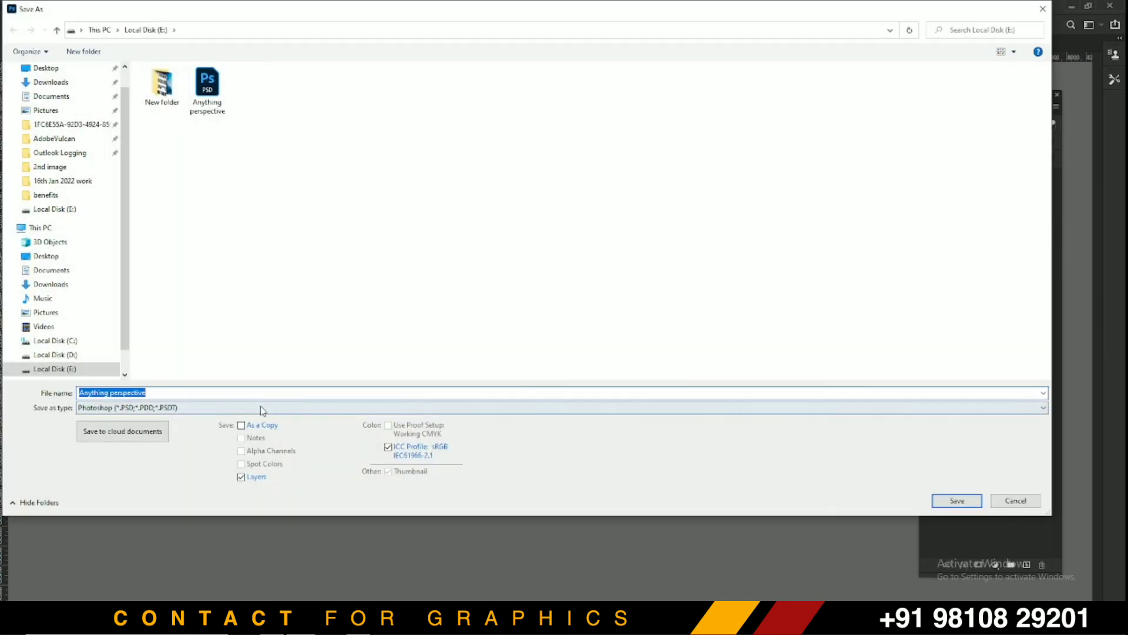
click(262, 408)
click(166, 499)
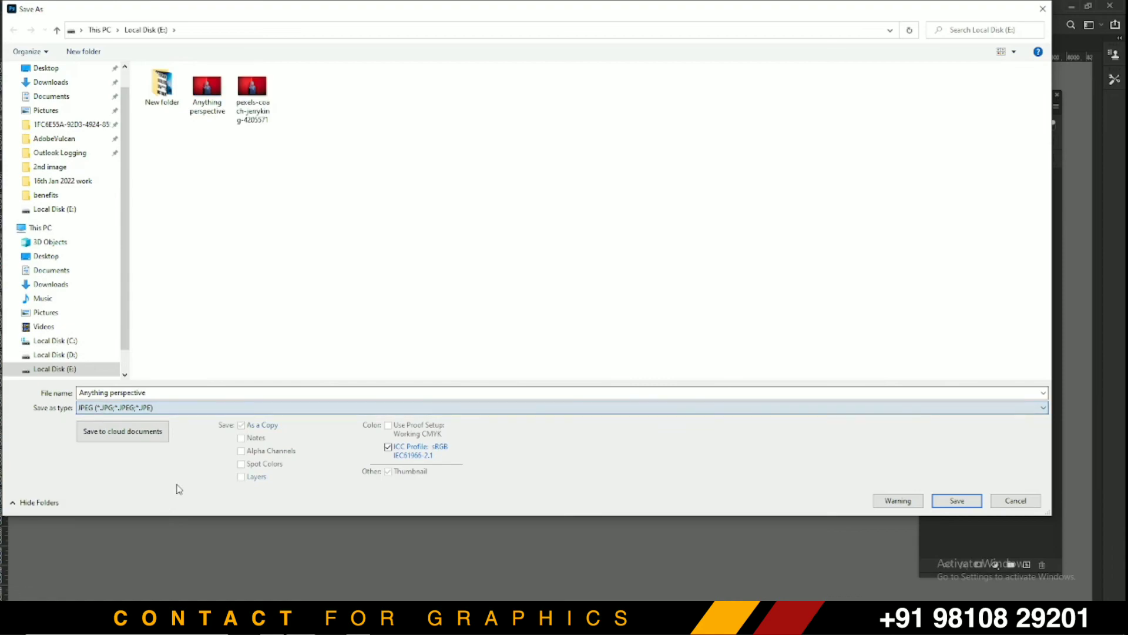
click(953, 502)
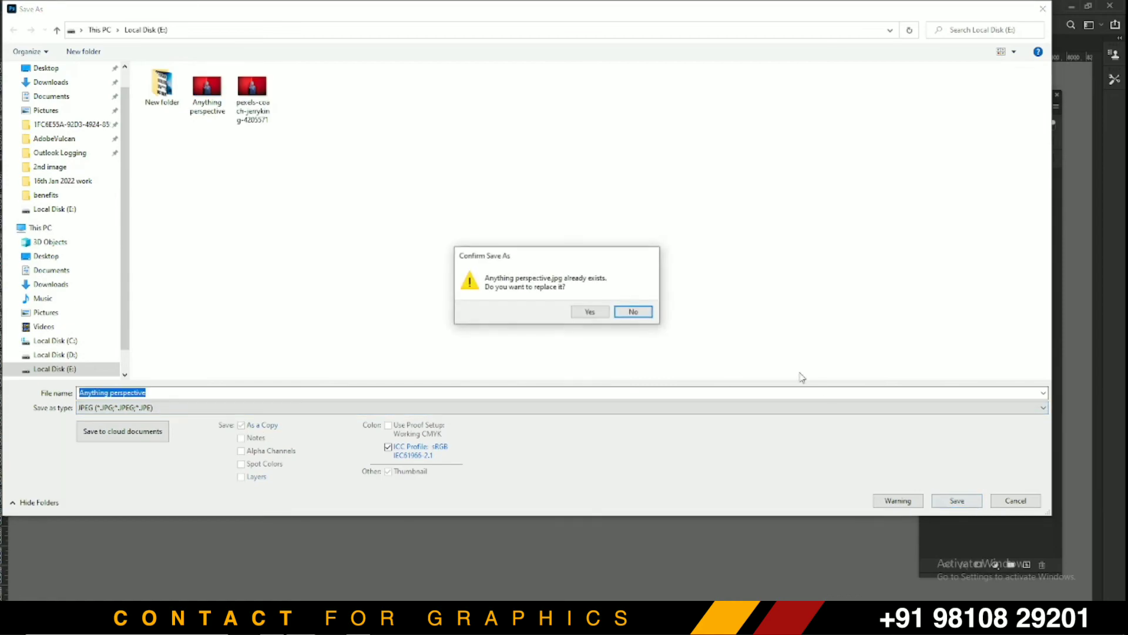
click(578, 313)
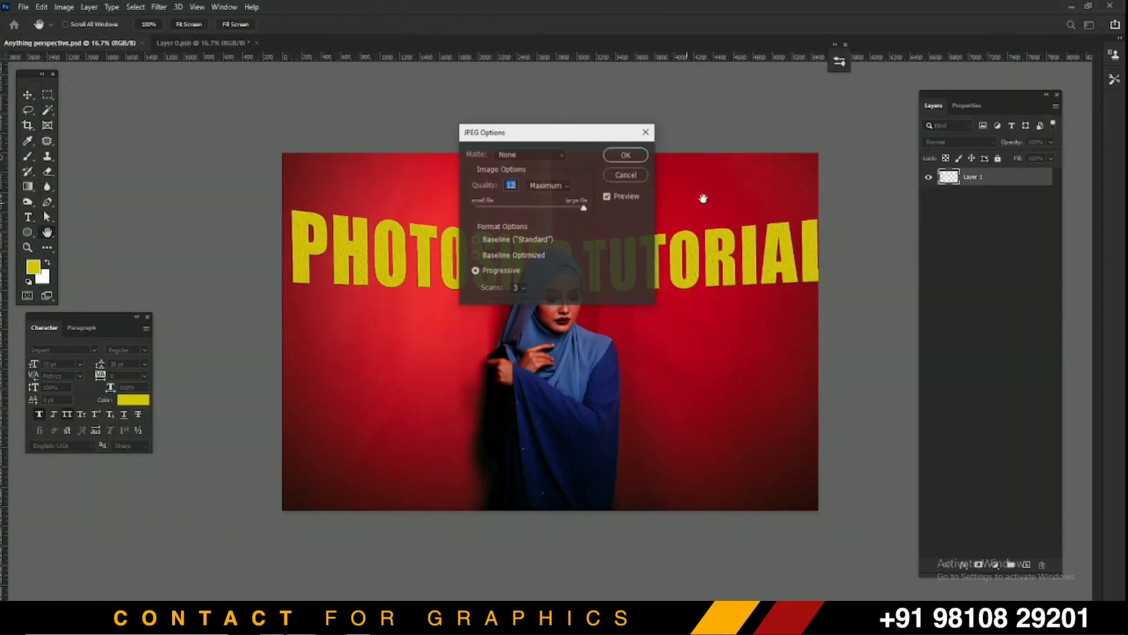
click(621, 157)
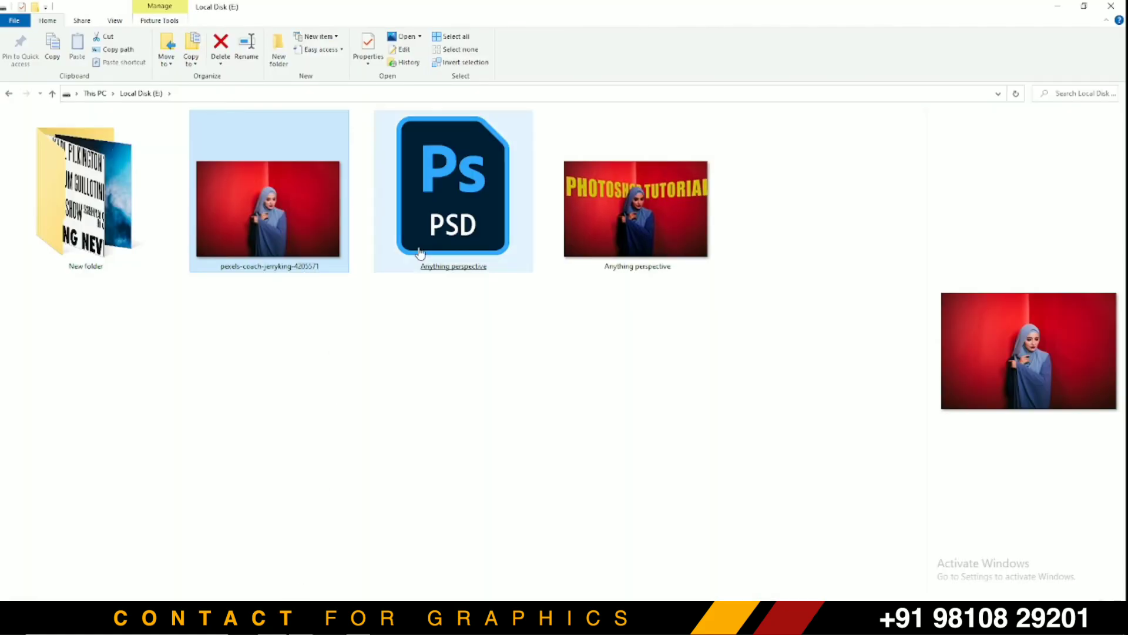
click(601, 227)
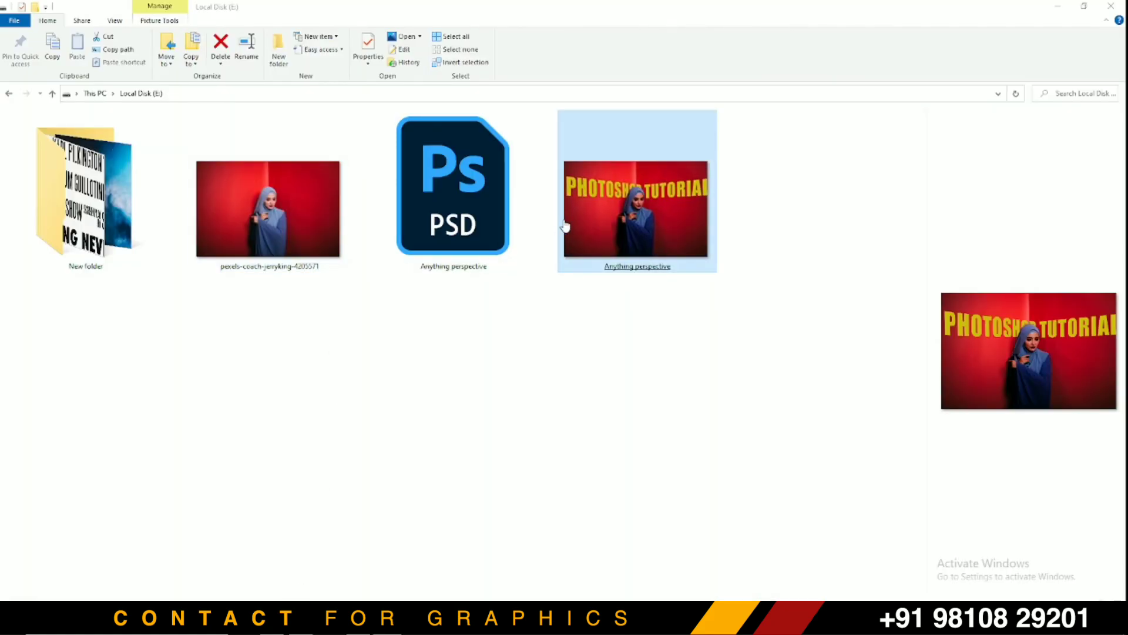
View the original photo in Windows Photos, zooming in and back out.
key(Right)
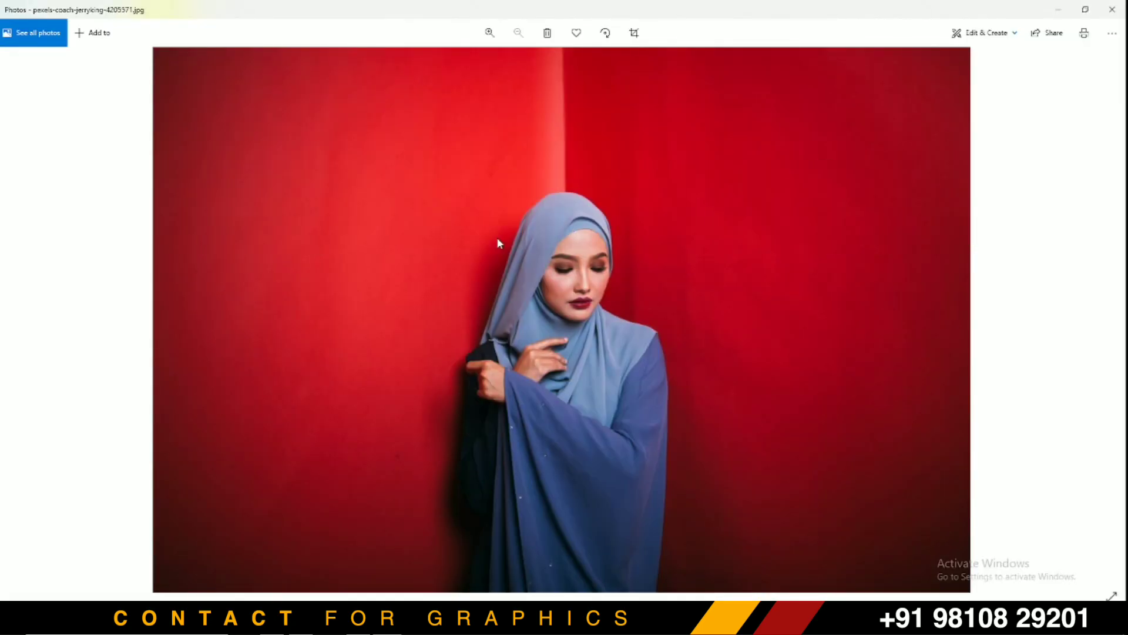
scroll(497, 243, up, 1)
scroll(529, 253, down, 1)
scroll(543, 260, up, 2)
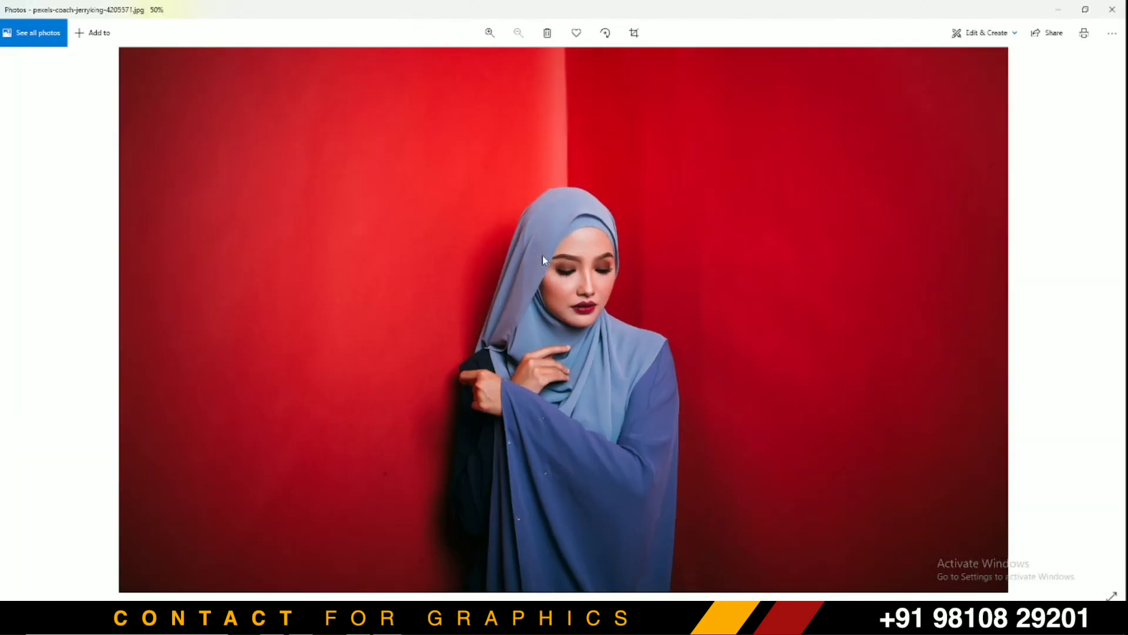
scroll(542, 255, down, 1)
Zoom into Anything perspective.jpg and pan across the PHOTOSHOP and TUTORIAL lettering.
key(Left)
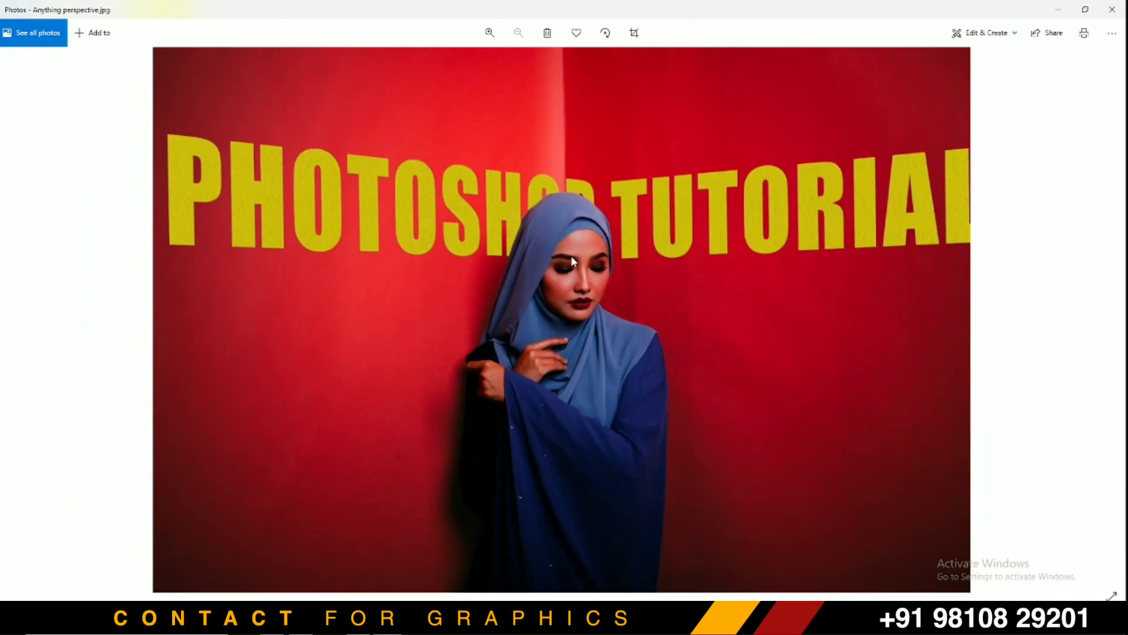
scroll(570, 255, up, 1)
scroll(573, 260, up, 1)
scroll(610, 346, up, 1)
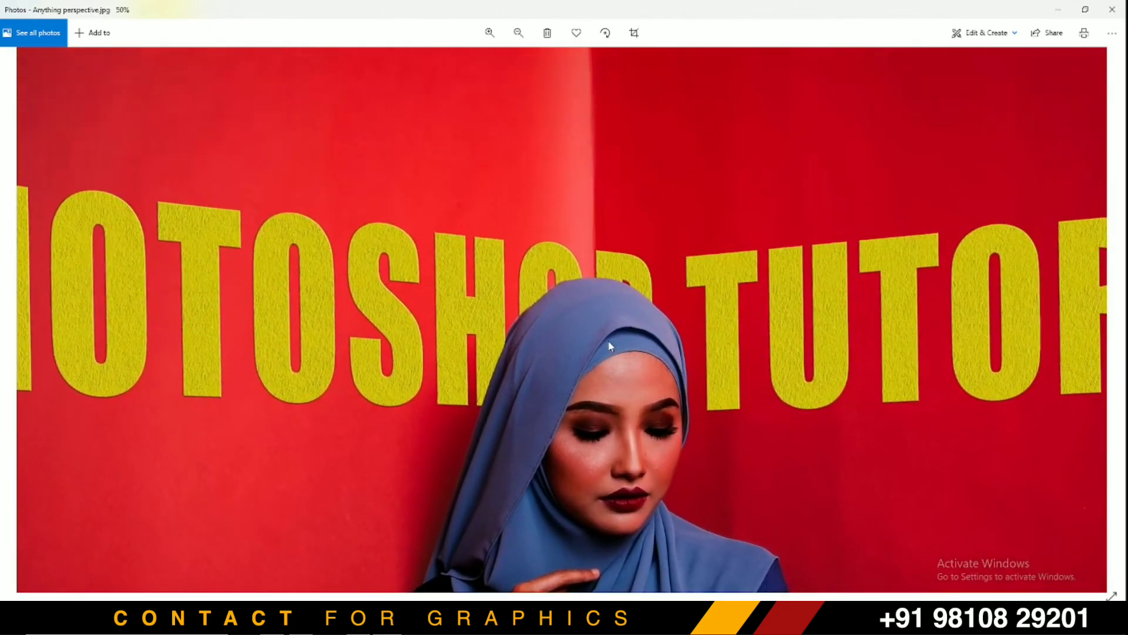
mouse_move(569, 332)
mouse_down()
mouse_move(841, 313)
mouse_move(588, 314)
mouse_up()
drag(859, 294, 650, 260)
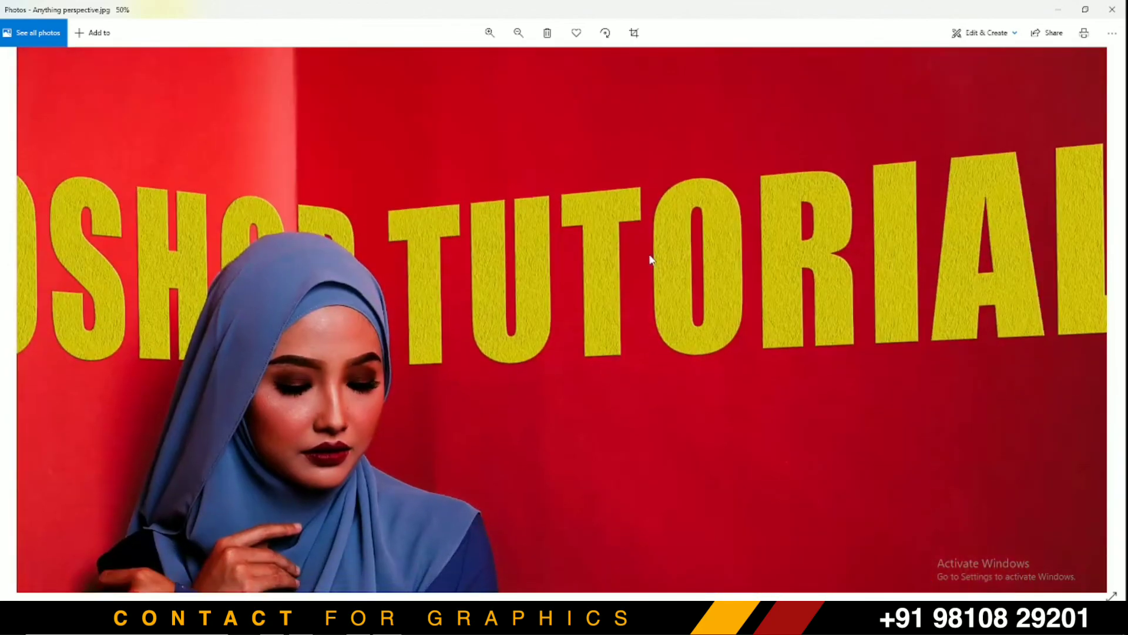
scroll(692, 256, down, 2)
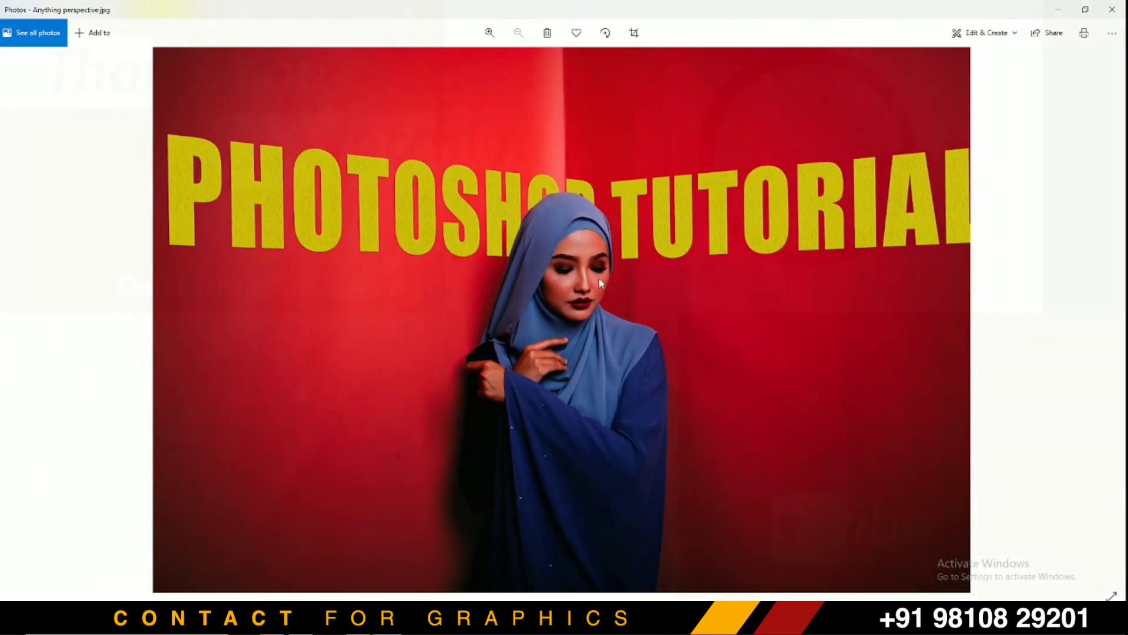